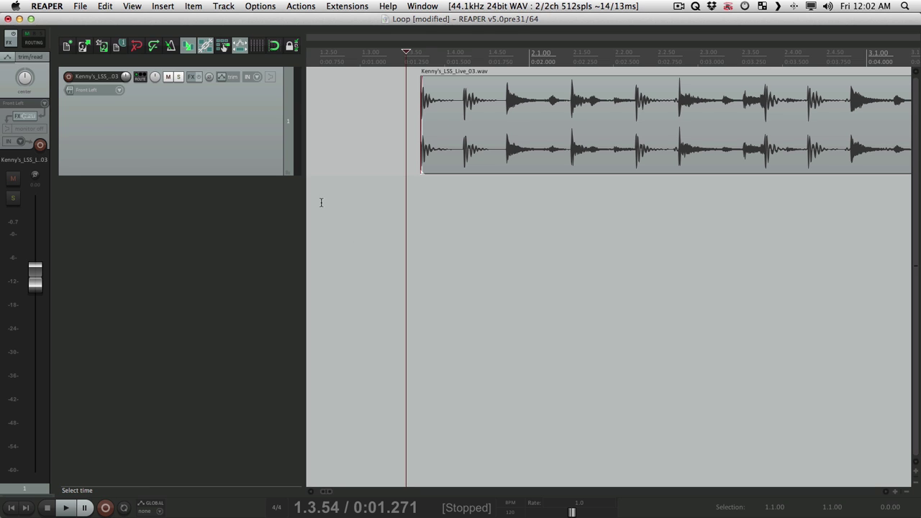
- Enlarge the drum loop track's height and play the loop from near its start
drag(264, 173, 274, 315)
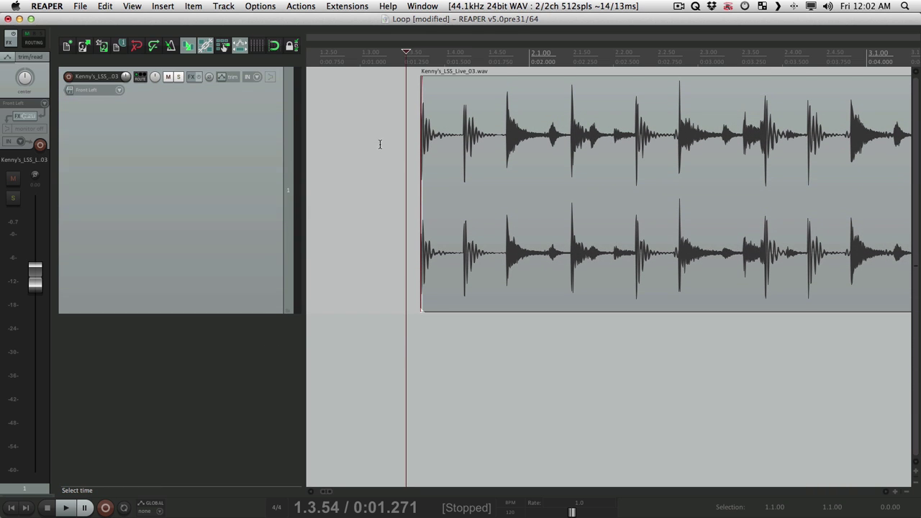
click(409, 162)
key(space)
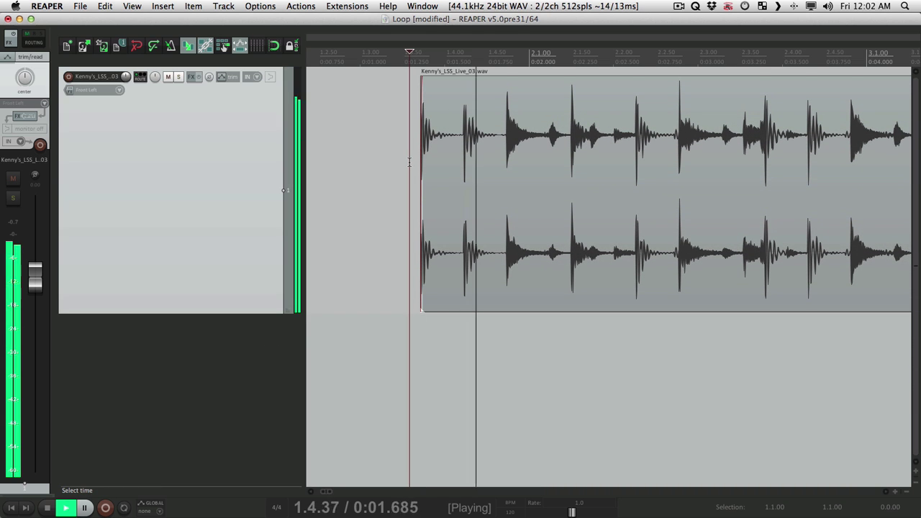
scroll(403, 162, down, 3)
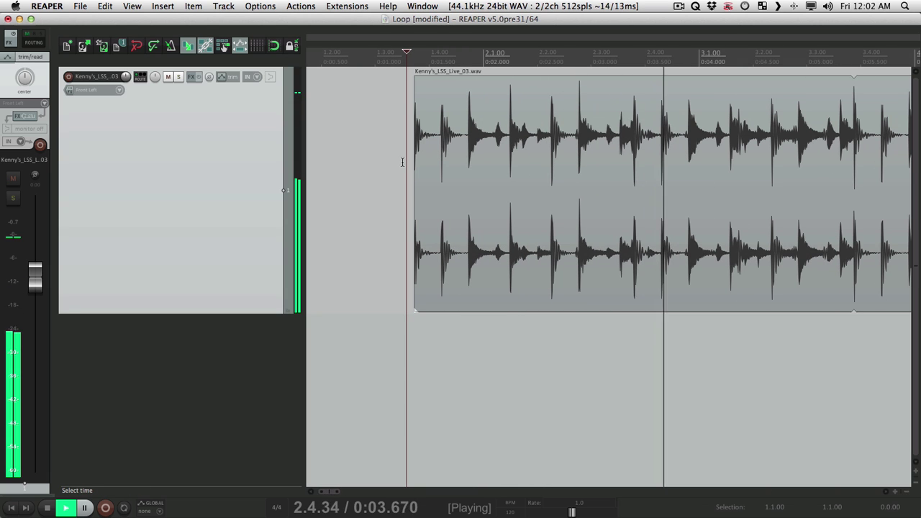
scroll(402, 161, down, 1)
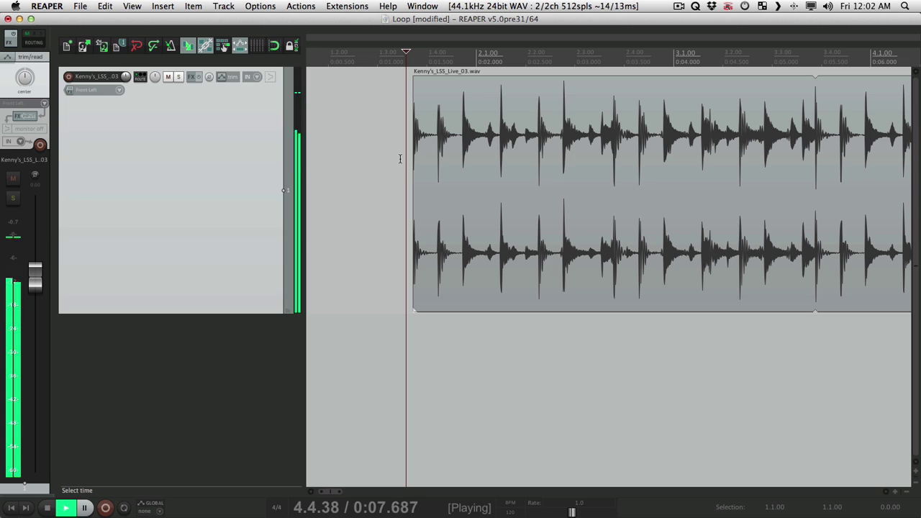
key(space)
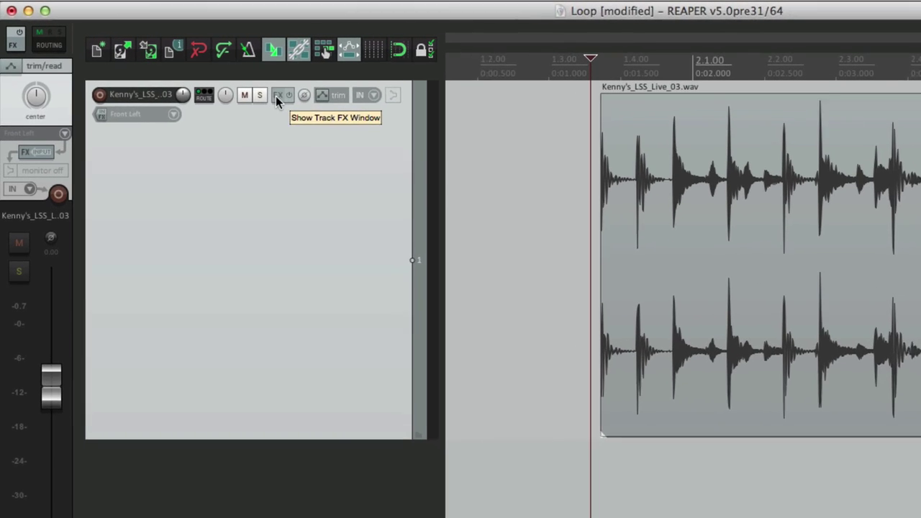
- Load VST: ReaComp (Cockos) onto the drum loop track from the recently used effects
right_click(190, 78)
mouse_move(306, 119)
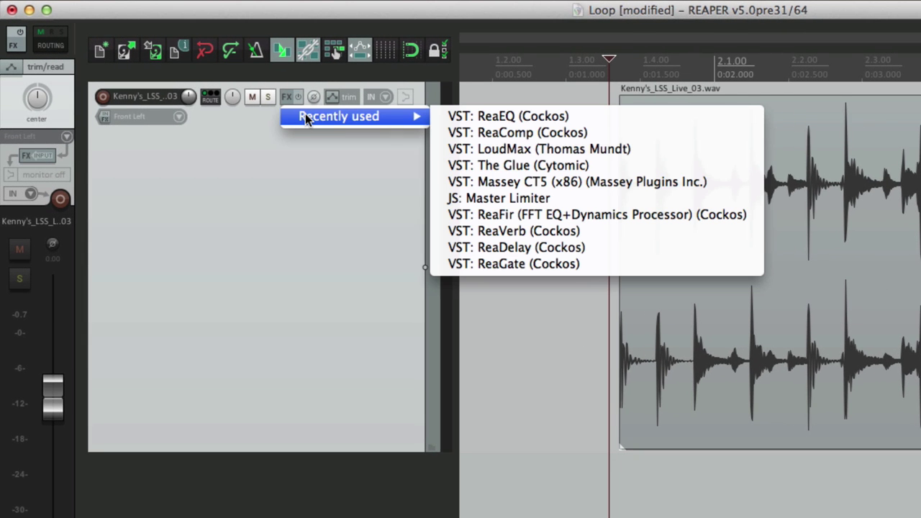
click(455, 133)
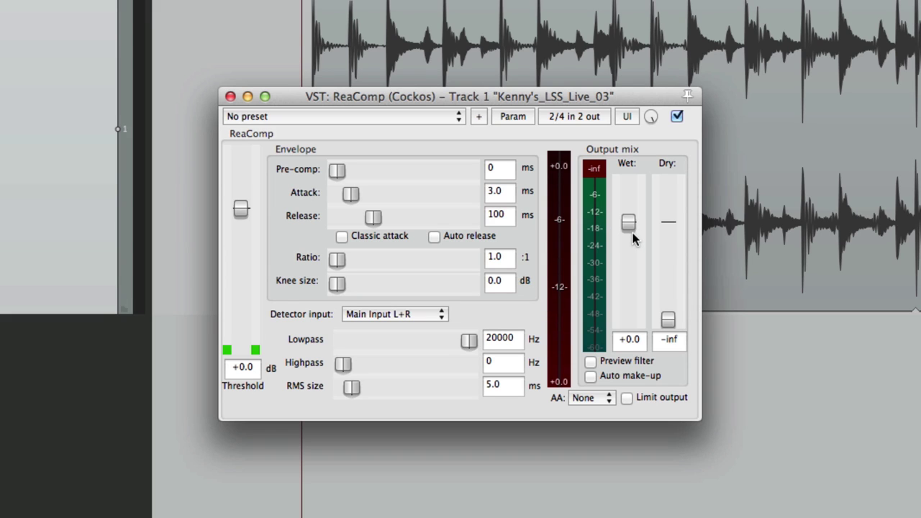
- Enable auto make-up and set ratio 4.2:1, threshold -29.2 dB and release 5 ms
click(591, 379)
drag(336, 259, 365, 269)
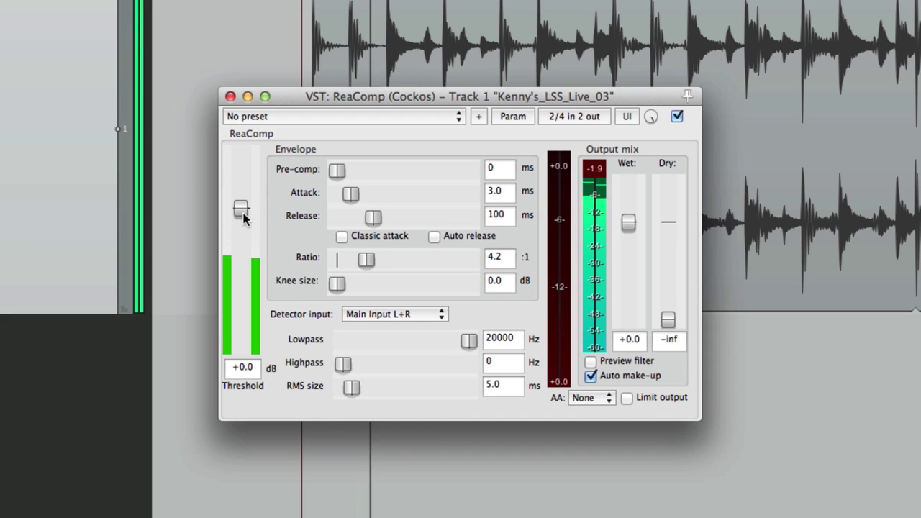
drag(244, 216, 245, 300)
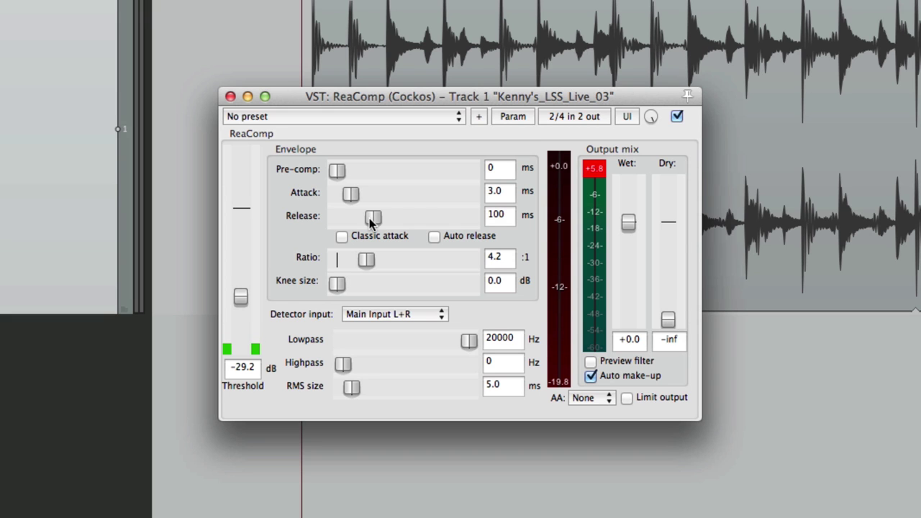
mouse_move(368, 221)
mouse_down()
mouse_move(335, 223)
mouse_move(370, 233)
mouse_up()
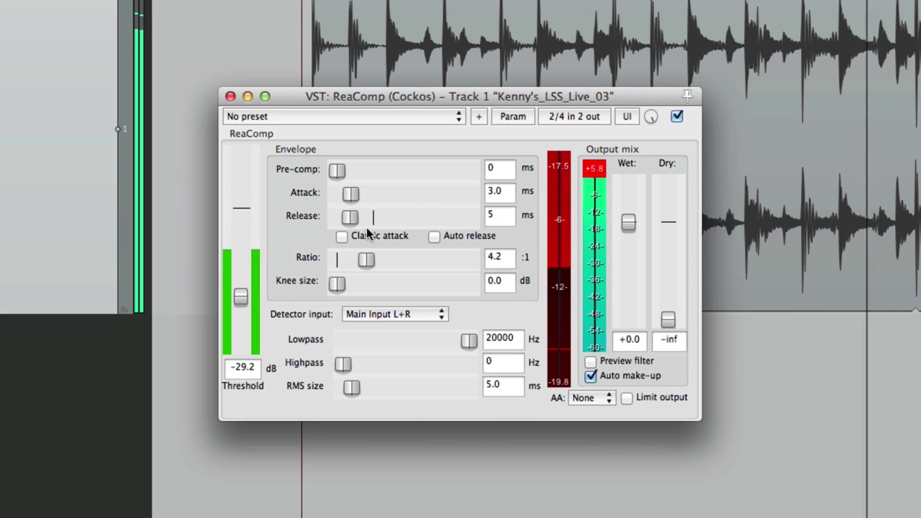
- Trim the ReaComp wet level to -6.9 dB and reset the meter peaks
drag(629, 225, 622, 233)
click(594, 180)
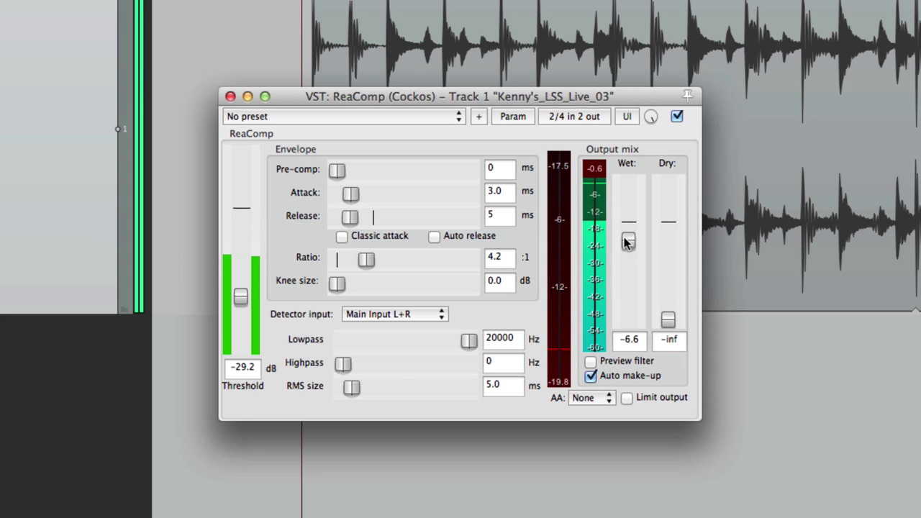
drag(627, 241, 626, 242)
click(551, 206)
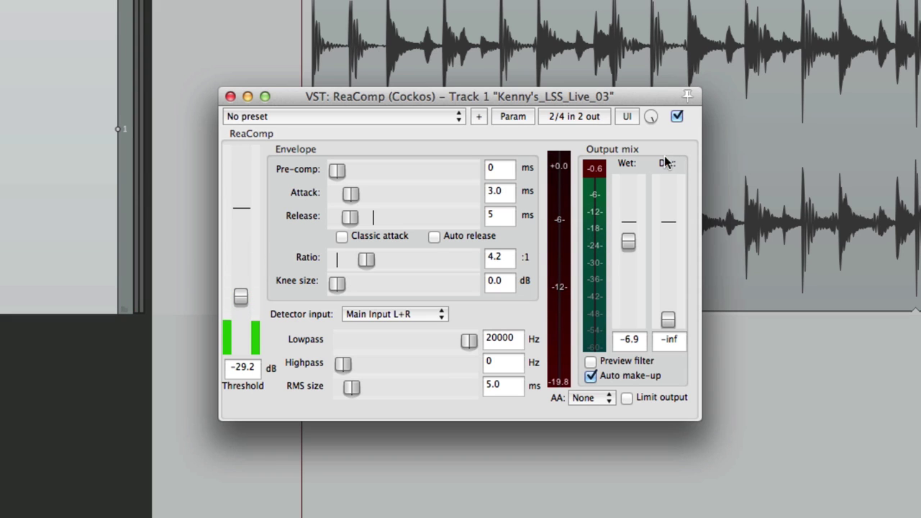
- A/B ReaComp via bypass, keep the threshold at -29.2 dB, clear meter clips, and close ReaComp
click(676, 116)
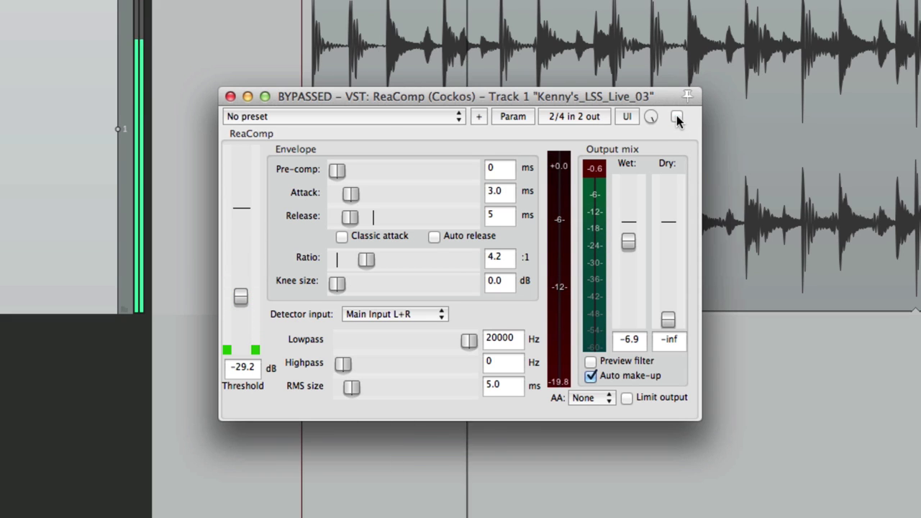
click(676, 117)
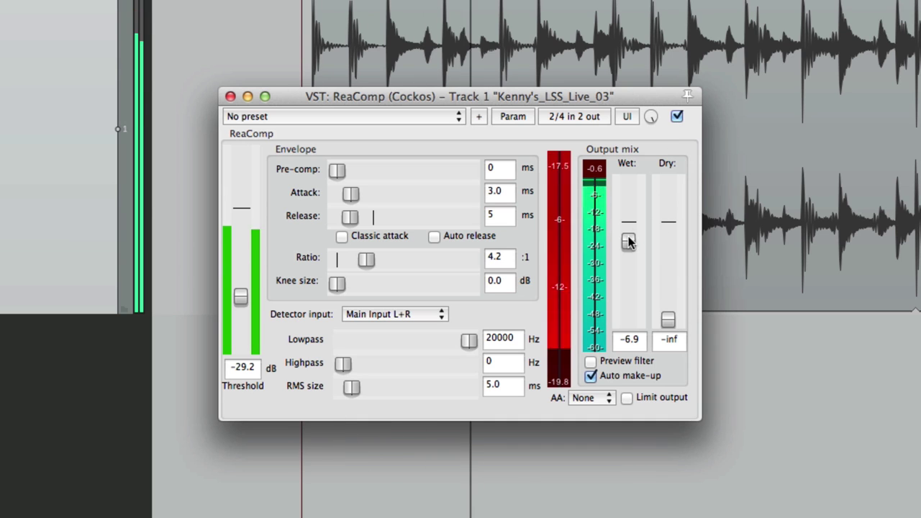
mouse_move(243, 295)
mouse_down()
mouse_move(242, 308)
mouse_move(243, 298)
mouse_up()
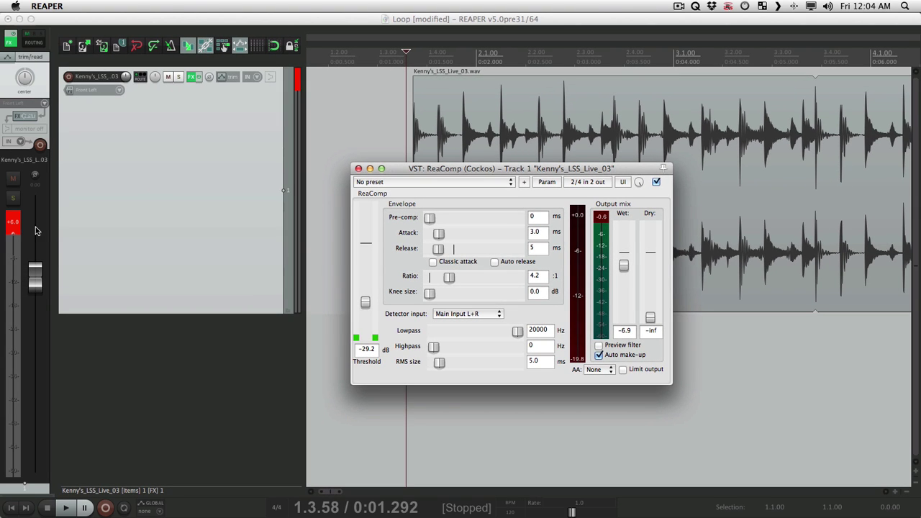
click(17, 229)
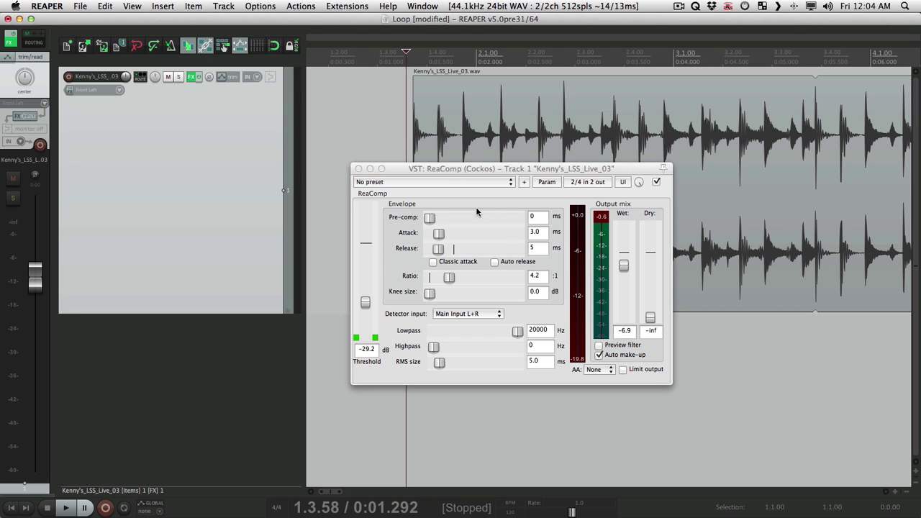
click(359, 169)
- Add a new track below the drums named 'Compression'
double_click(254, 366)
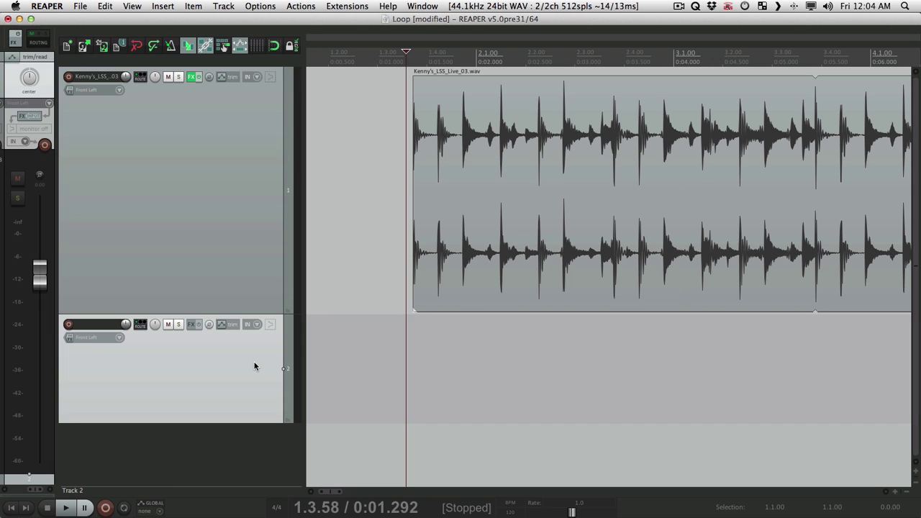
double_click(100, 328)
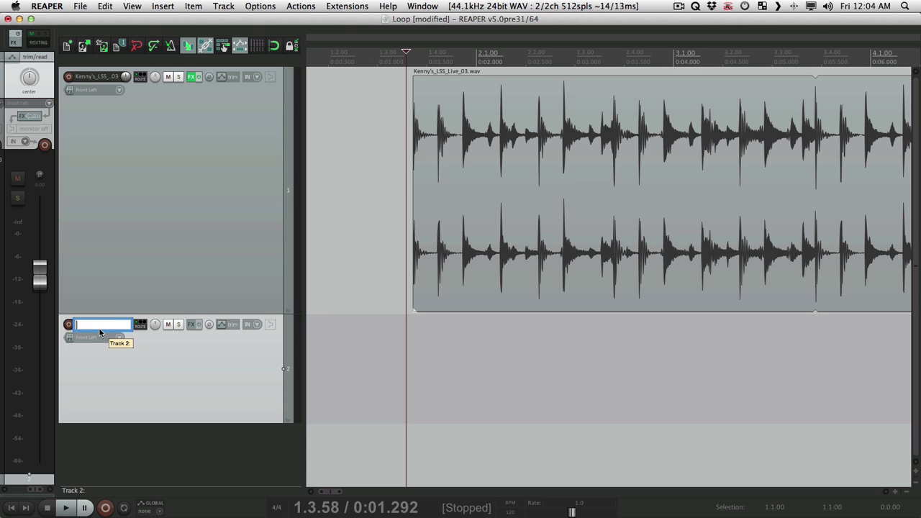
text(Compression)
key(Return)
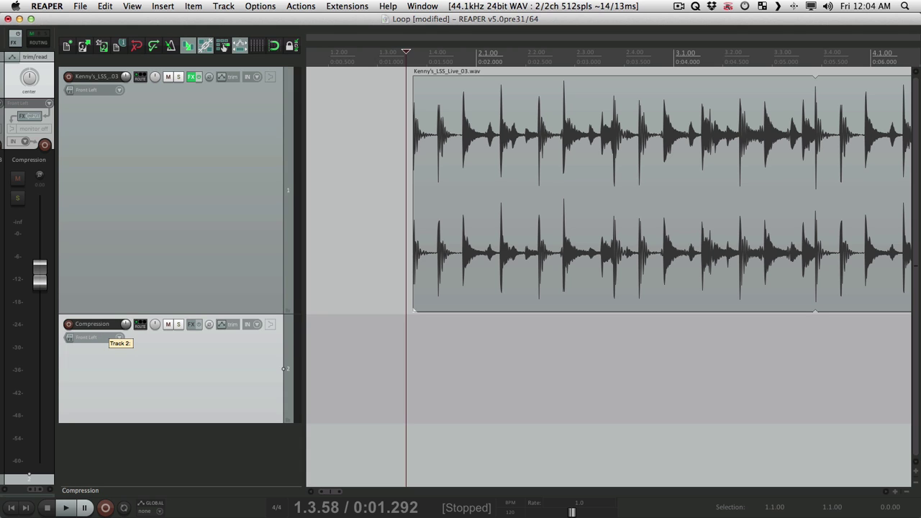
- Copy the drum track's ReaComp onto the Compression track, verify its settings, and play briefly
click(192, 77)
drag(360, 108, 190, 326)
click(191, 324)
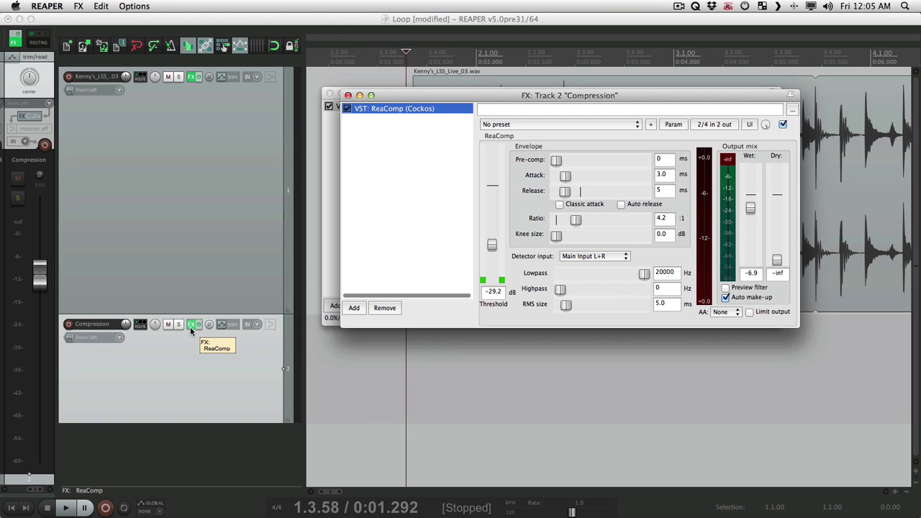
click(193, 79)
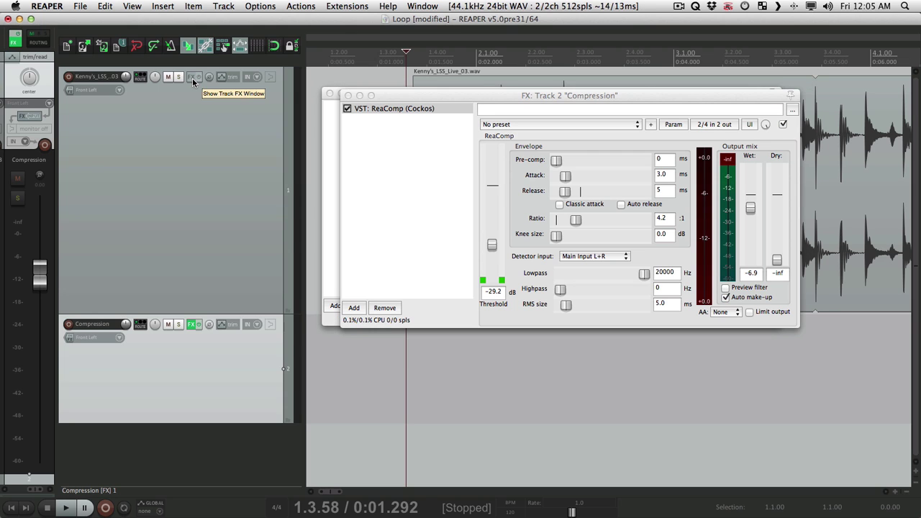
click(348, 95)
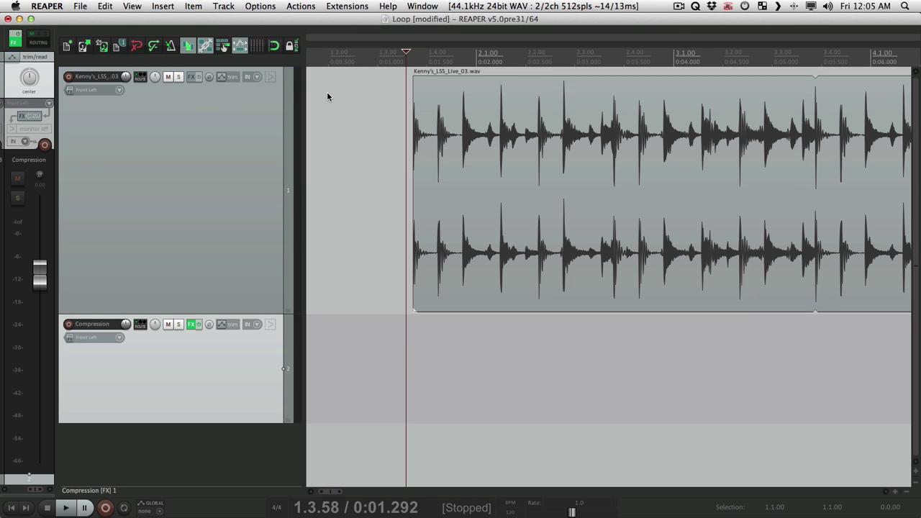
click(190, 325)
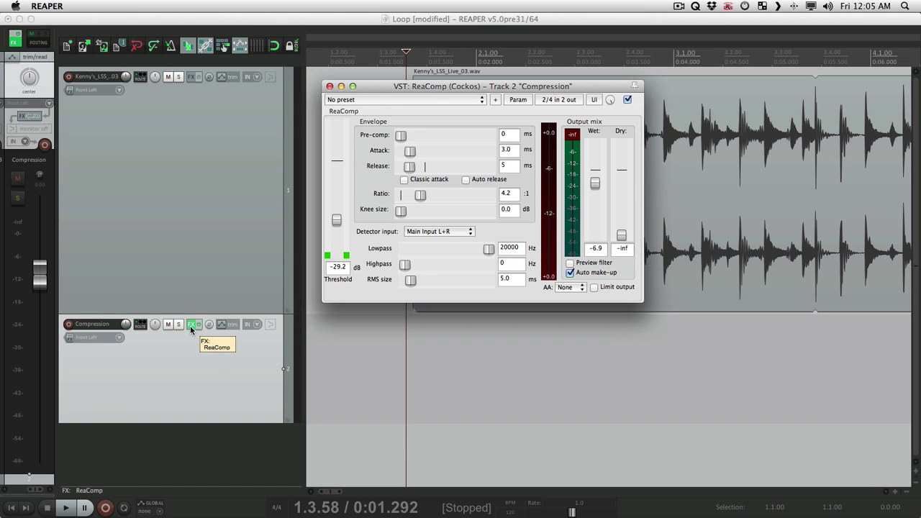
click(330, 87)
key(space)
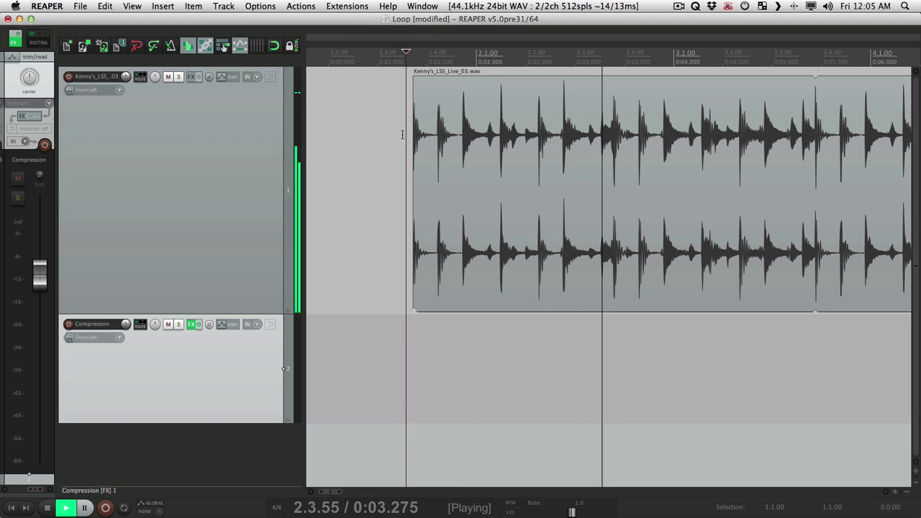
key(space)
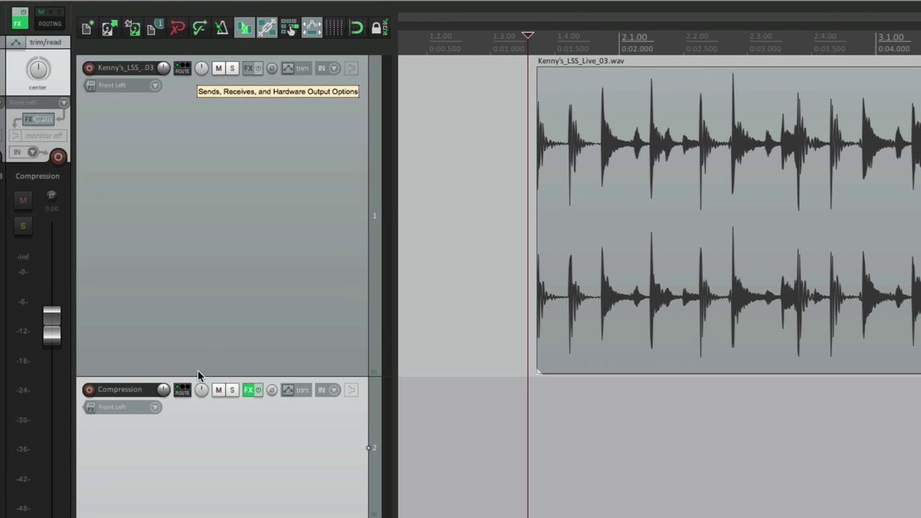
- Create a Pre-Fader (Post-FX) send from the drum loop track to the Compression track
drag(185, 397, 185, 397)
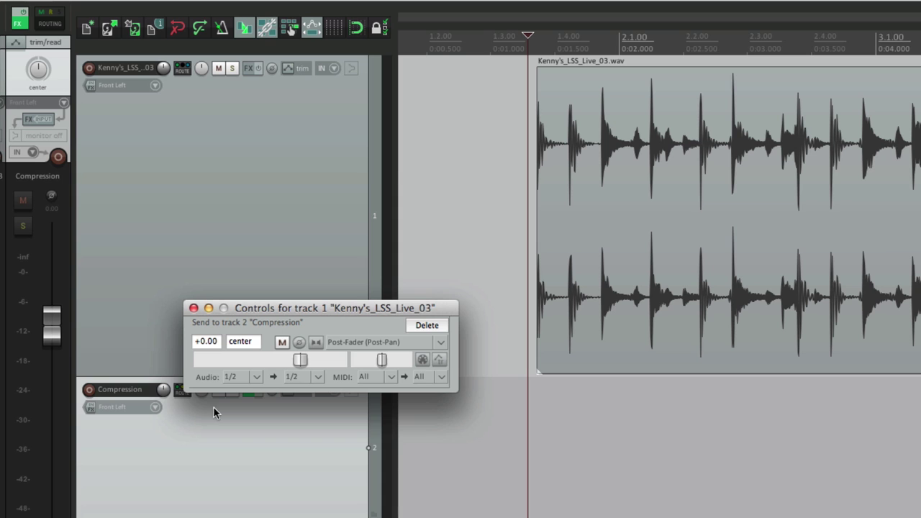
click(353, 341)
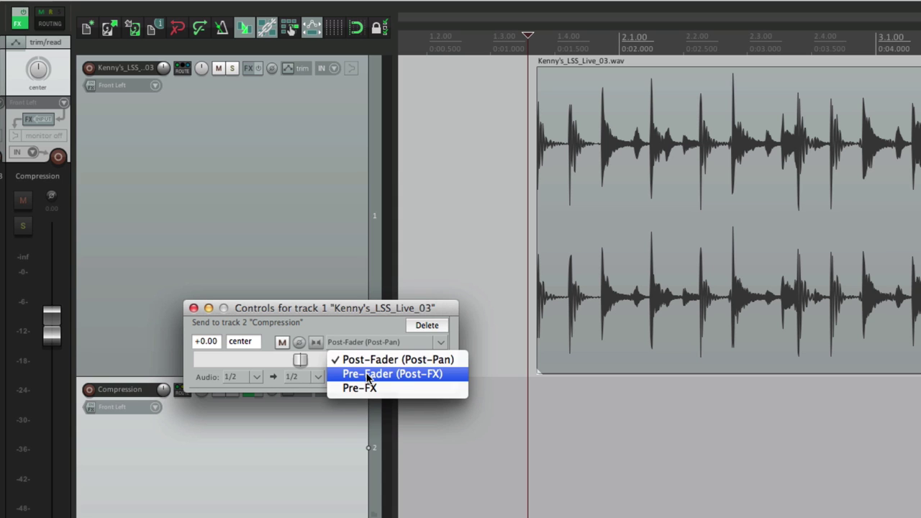
click(367, 374)
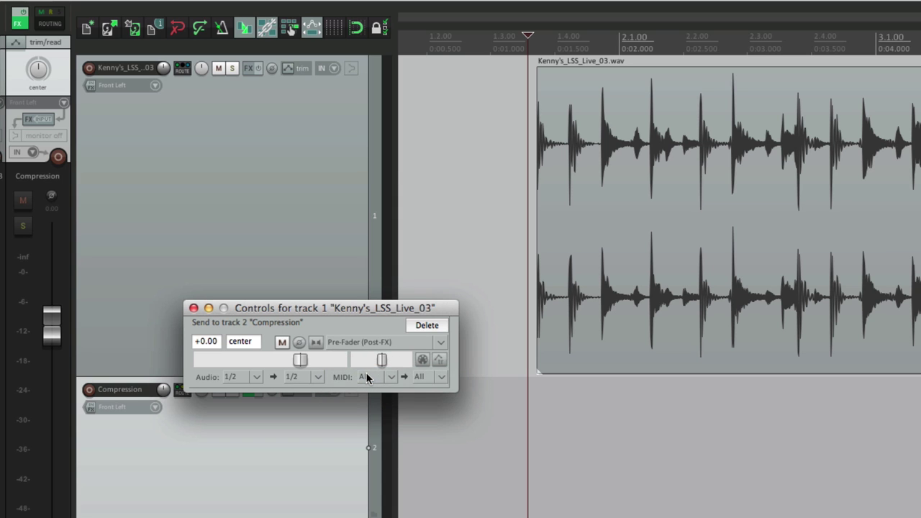
click(193, 308)
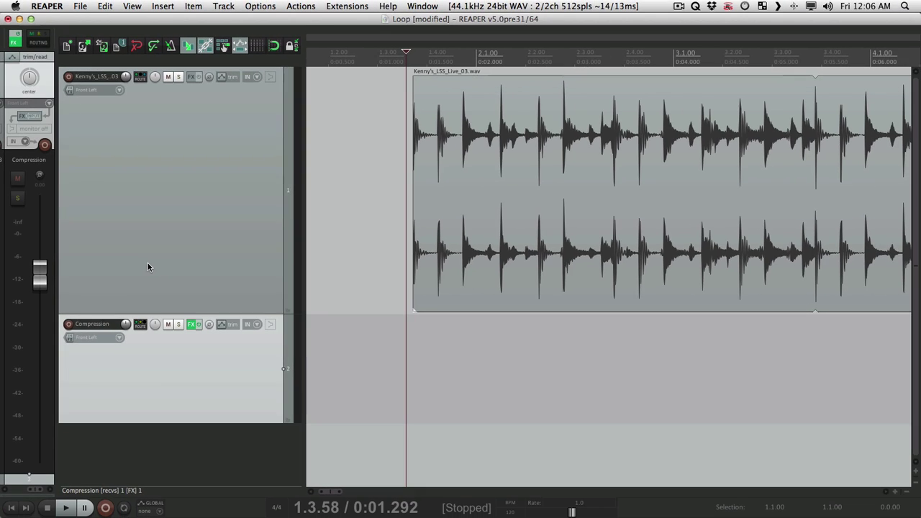
mouse_move(45, 321)
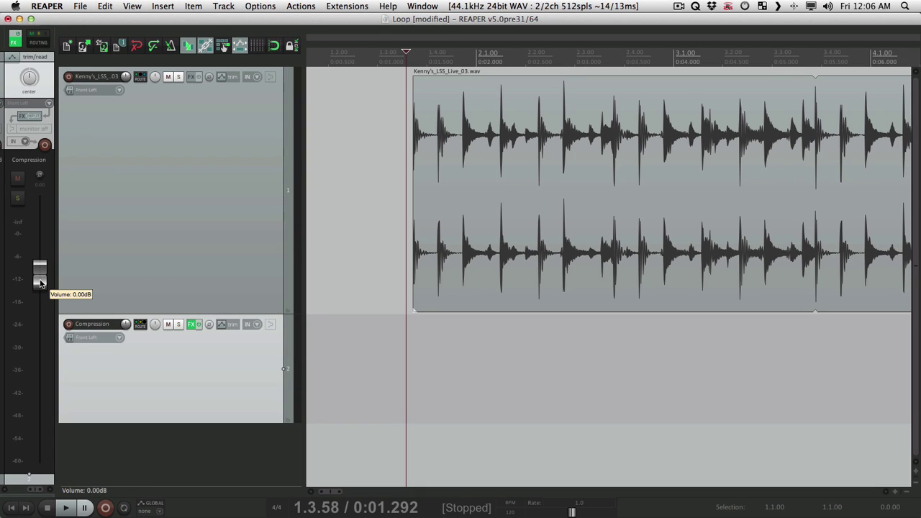
click(136, 242)
- Widen the mixer, pull the drum fader to -inf, and play Compression slightly lowered
drag(56, 283, 101, 287)
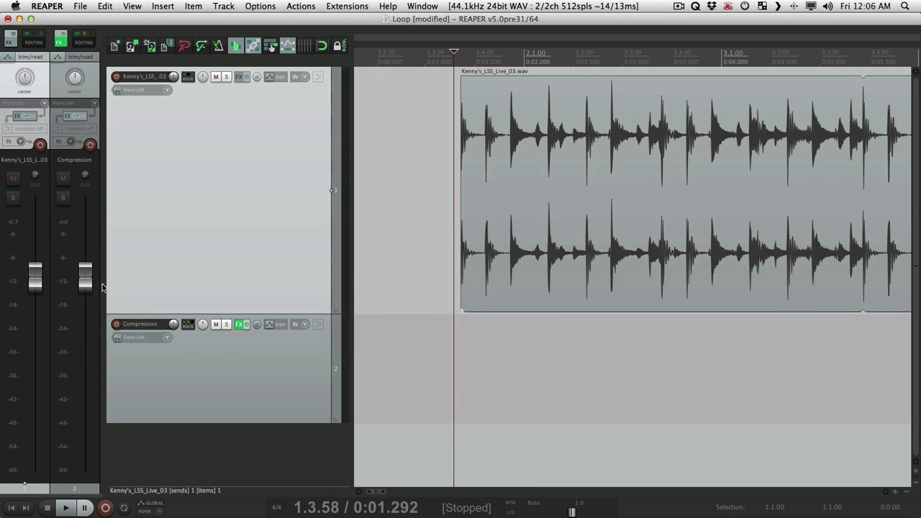
mouse_move(35, 283)
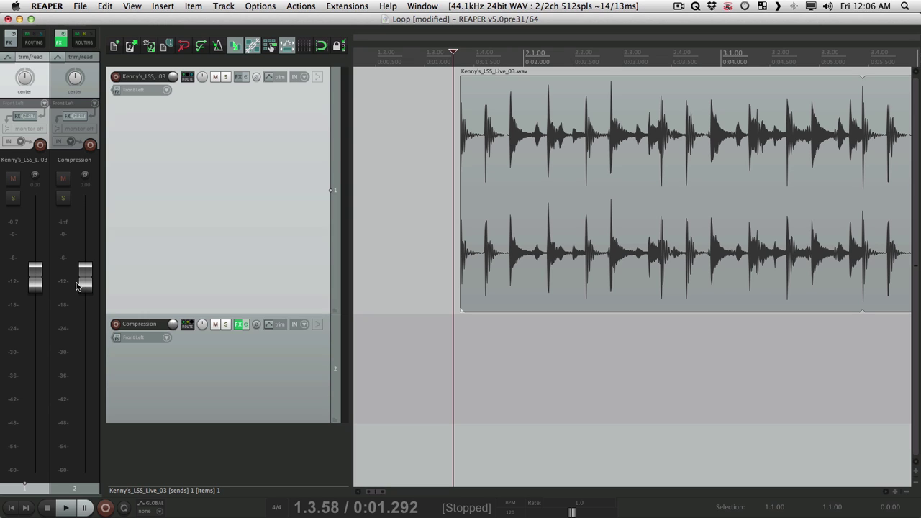
mouse_move(81, 287)
drag(36, 281, 36, 464)
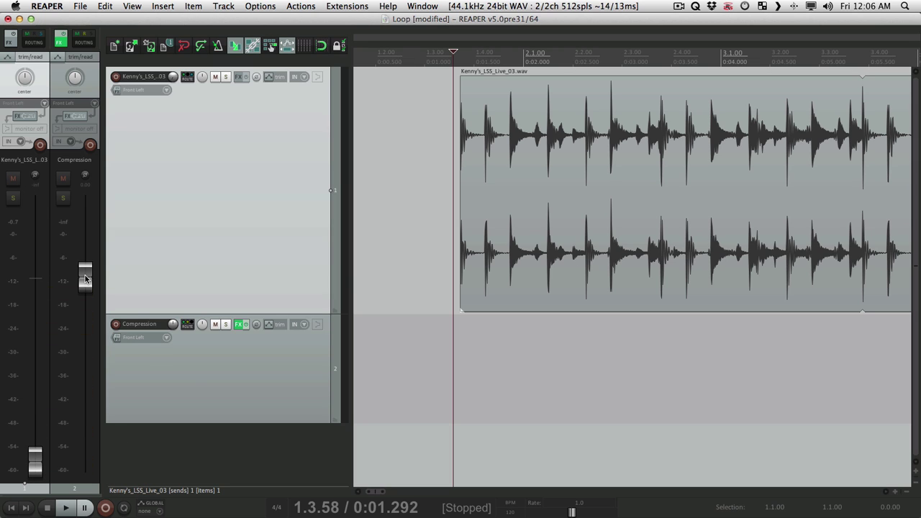
key(space)
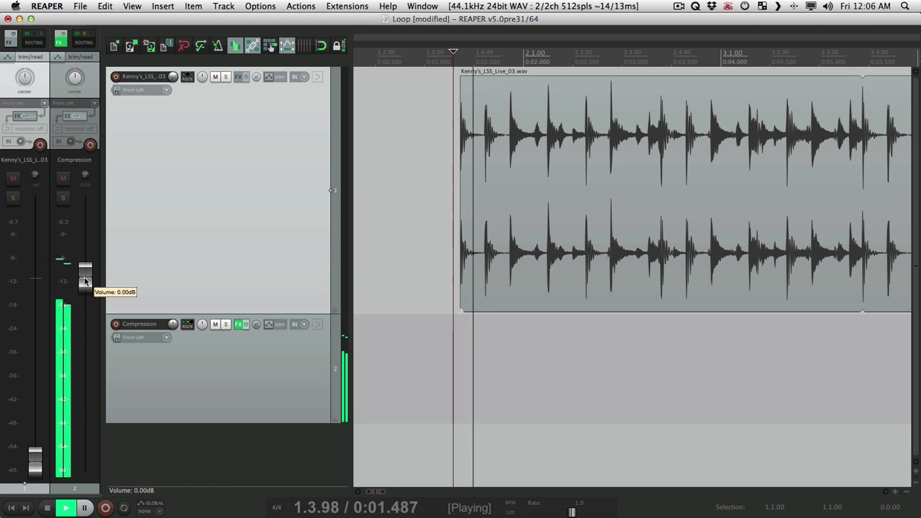
mouse_move(85, 281)
mouse_down()
mouse_move(86, 324)
mouse_move(90, 291)
mouse_up()
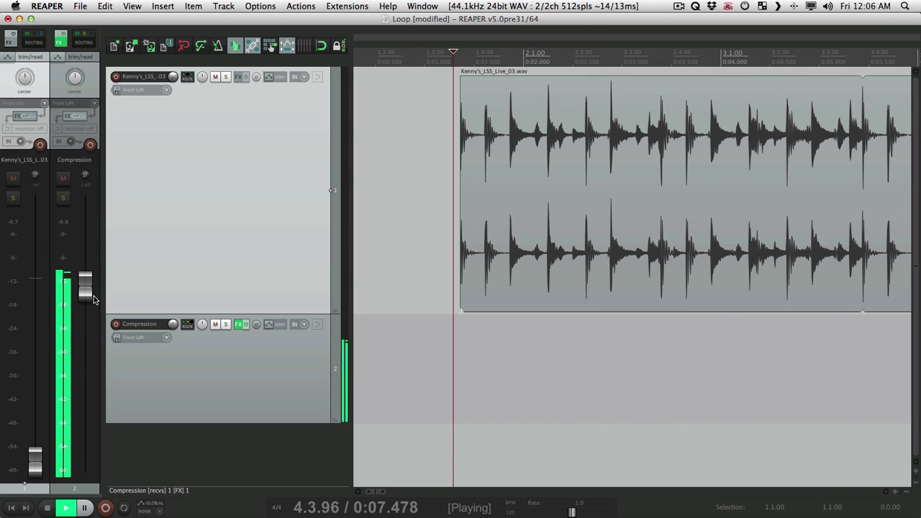
key(space)
- Mute the Compression bus and play the dry drum track at 0 dB
click(63, 178)
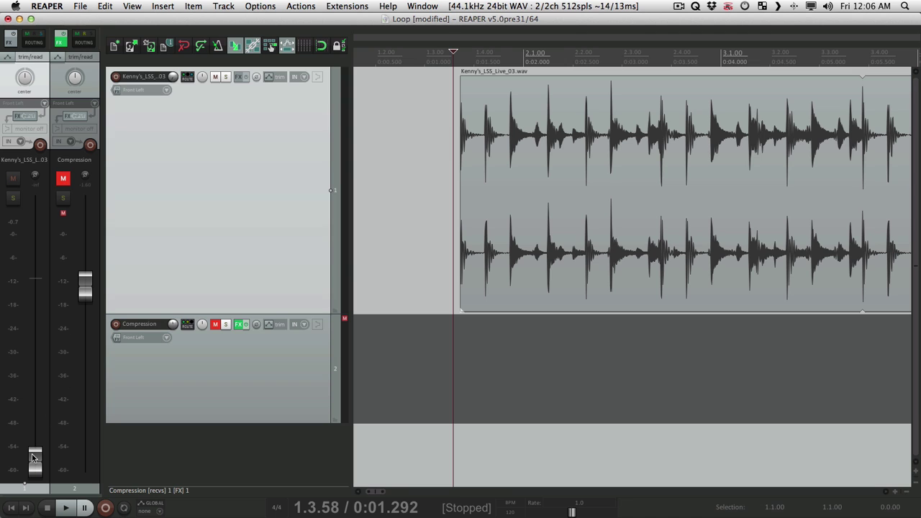
drag(33, 458, 34, 279)
key(space)
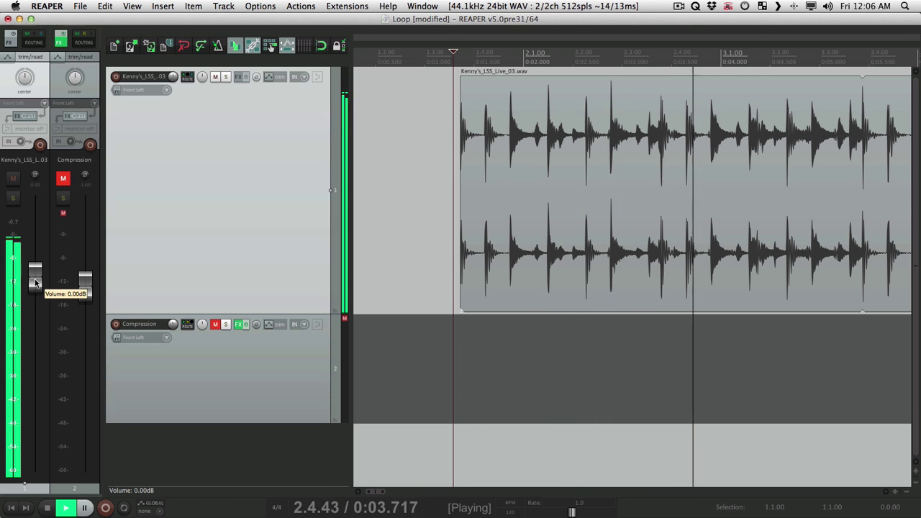
key(space)
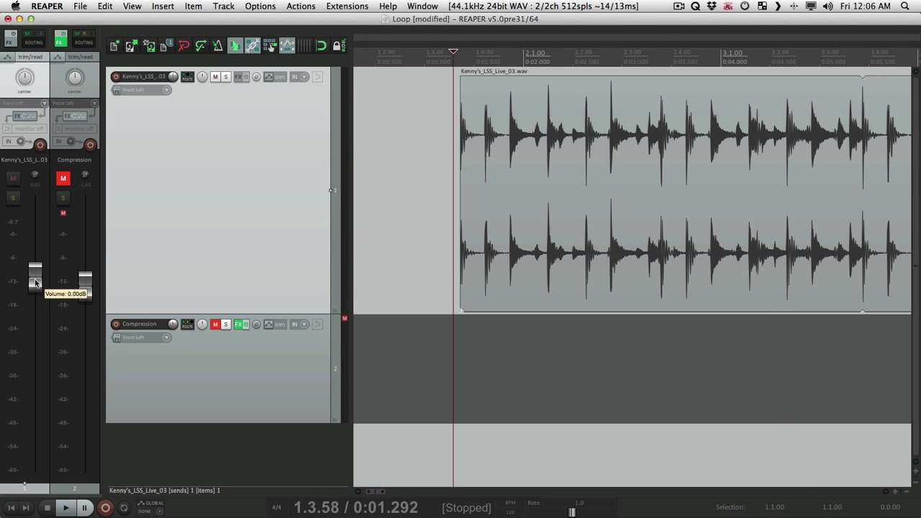
- Play the unmuted Compression bus alone, then blend in a little of the dry drums
drag(35, 273, 34, 461)
click(63, 179)
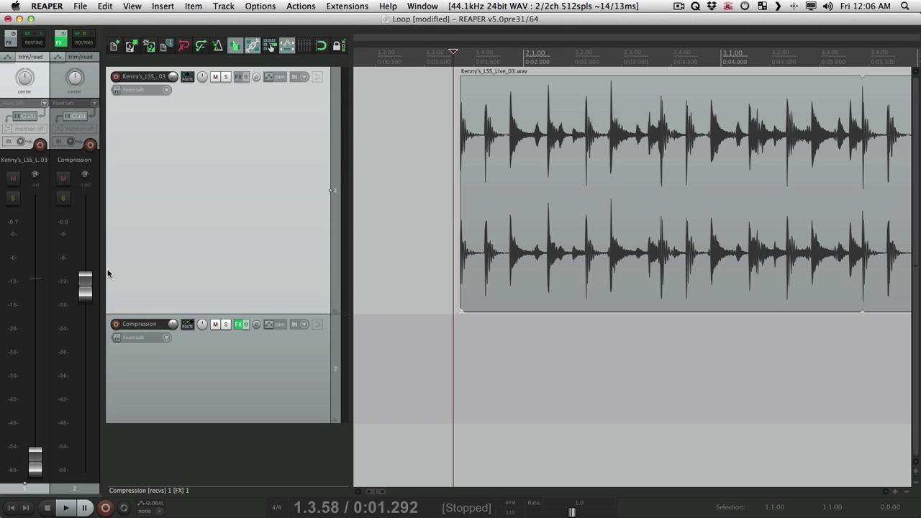
key(space)
drag(86, 302, 85, 291)
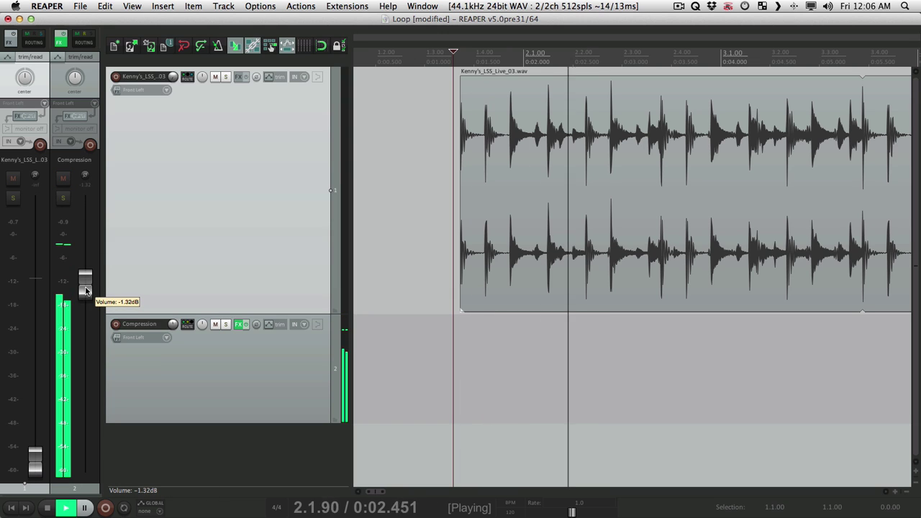
key(space)
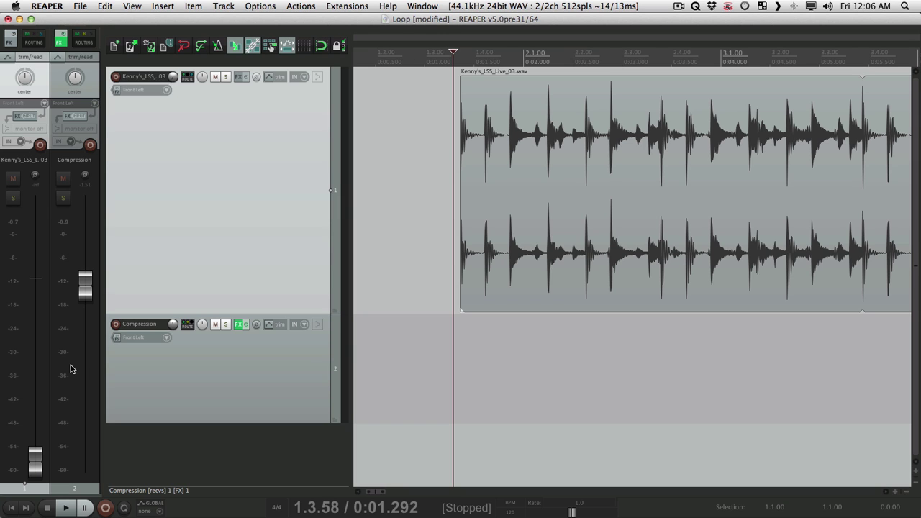
key(space)
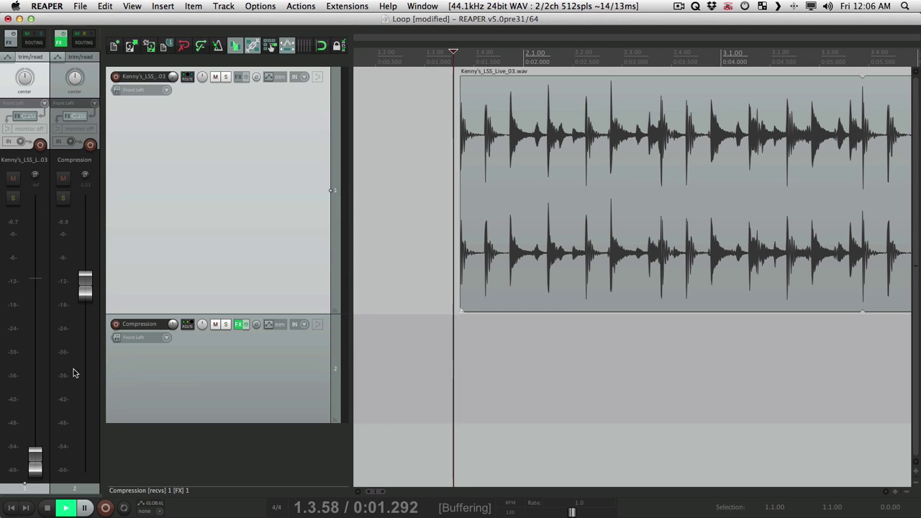
drag(34, 459, 85, 329)
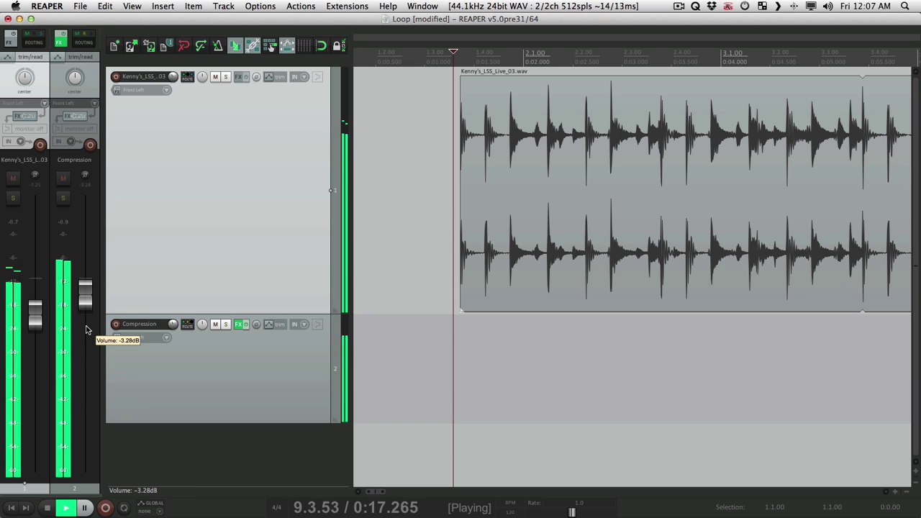
key(space)
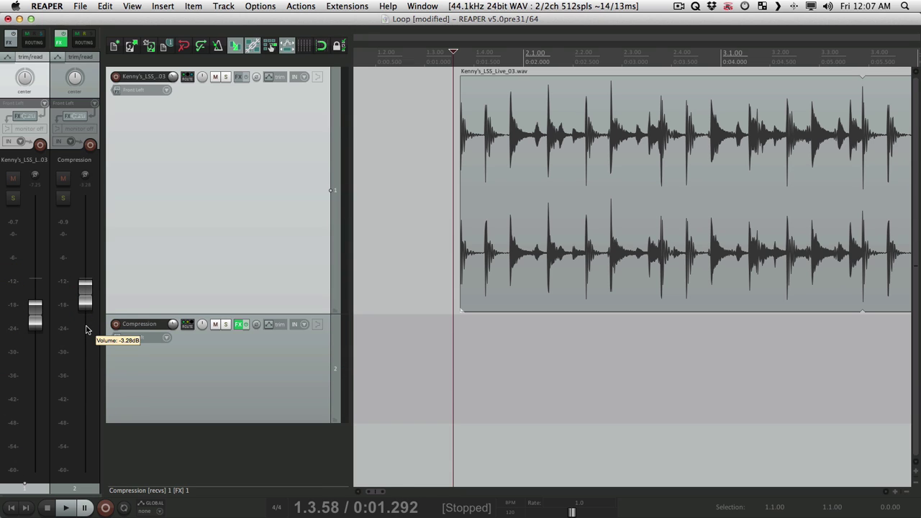
- Mute Compression again and replay the dry drums reset to 0 dB
click(63, 178)
double_click(36, 311)
key(space)
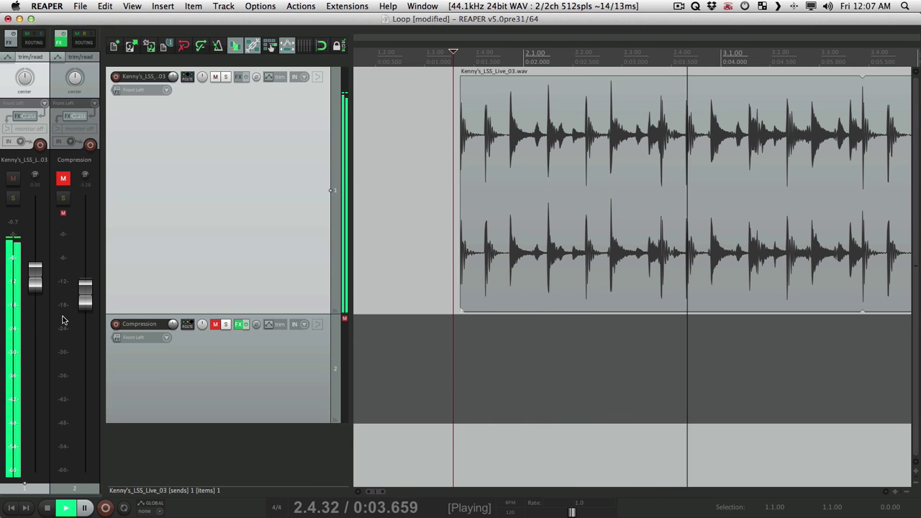
key(space)
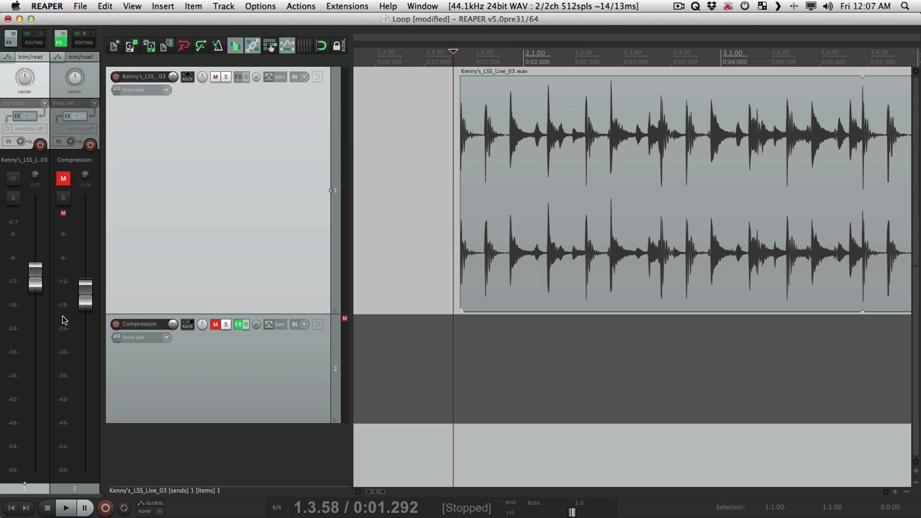
- Unmute Compression and settle the blend with the drum fader lowered and Compression near -3.7 dB
click(62, 182)
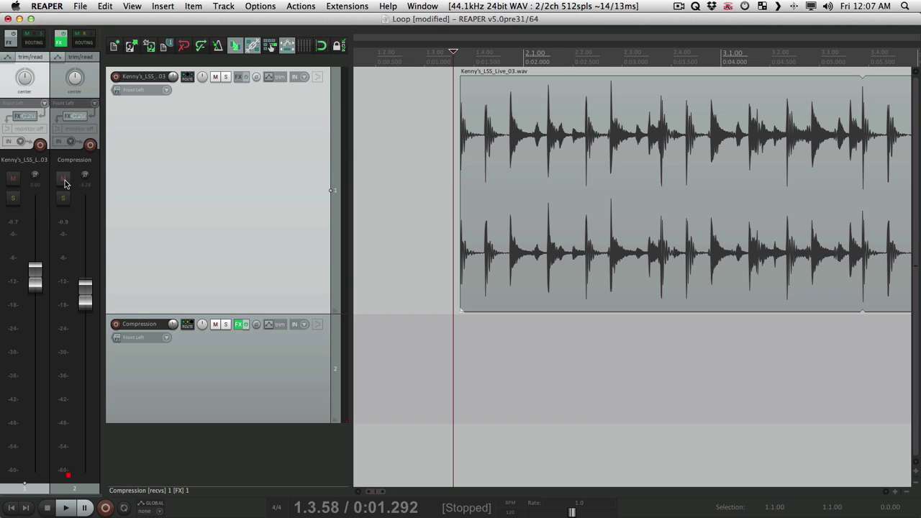
drag(32, 288, 36, 328)
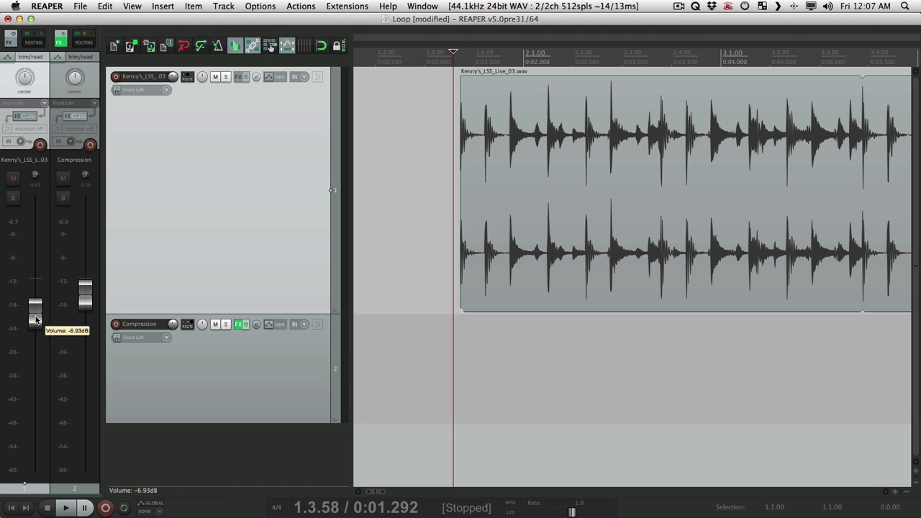
key(space)
mouse_move(35, 322)
mouse_down()
mouse_move(41, 435)
mouse_move(36, 318)
mouse_up()
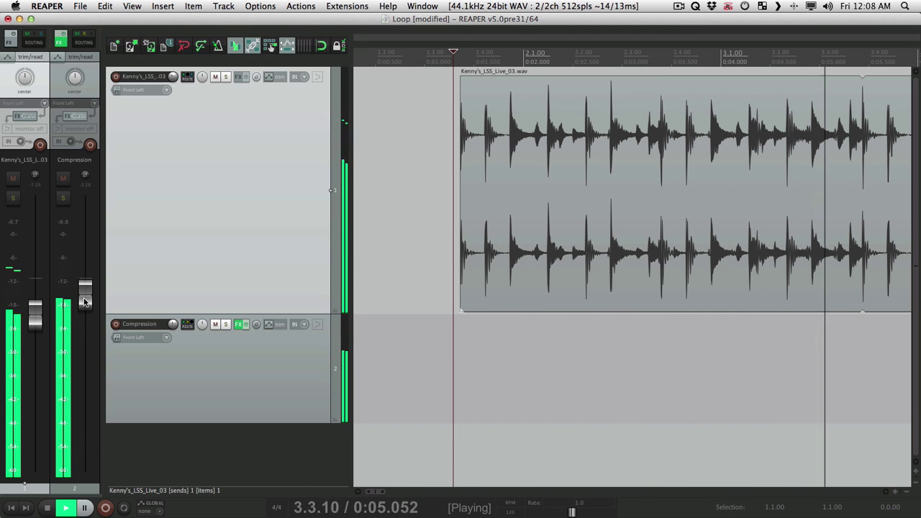
drag(87, 305, 109, 302)
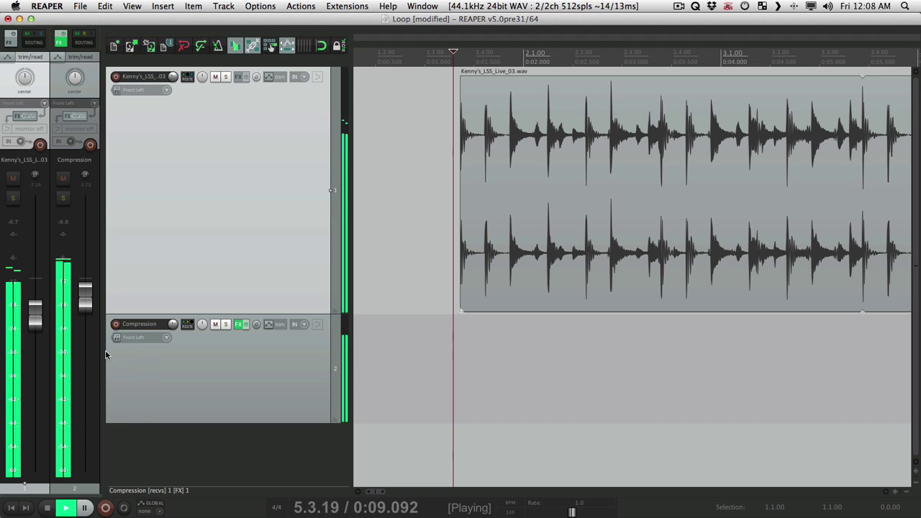
key(space)
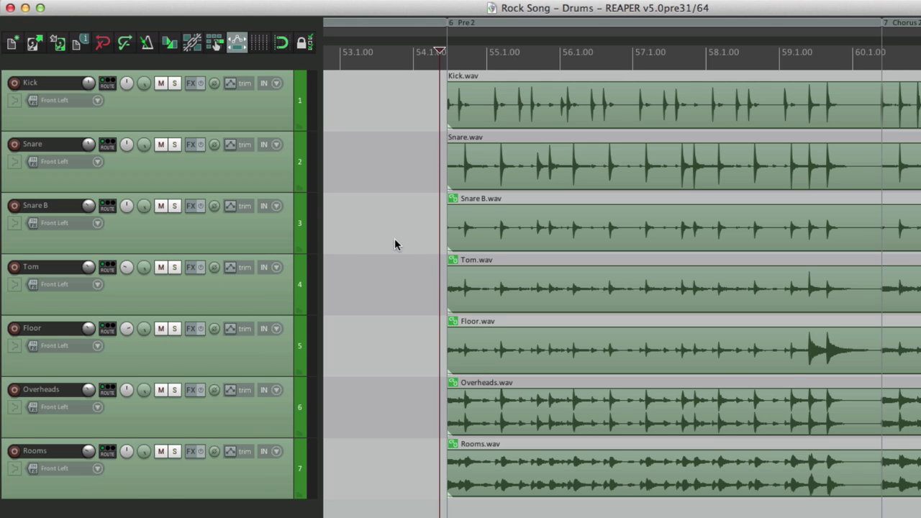
- Play the Rock Song – Drums multitrack from just before bar 55
click(434, 170)
key(space)
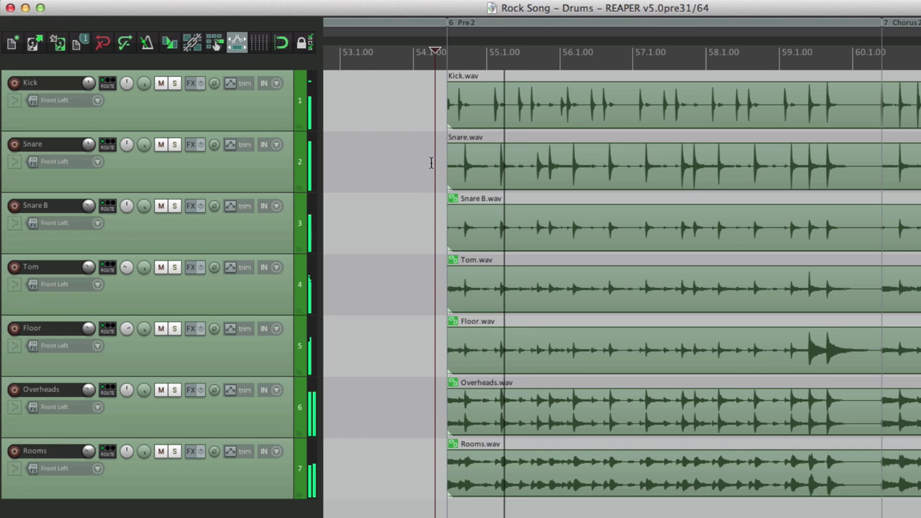
scroll(432, 160, up, 3)
scroll(455, 175, down, 3)
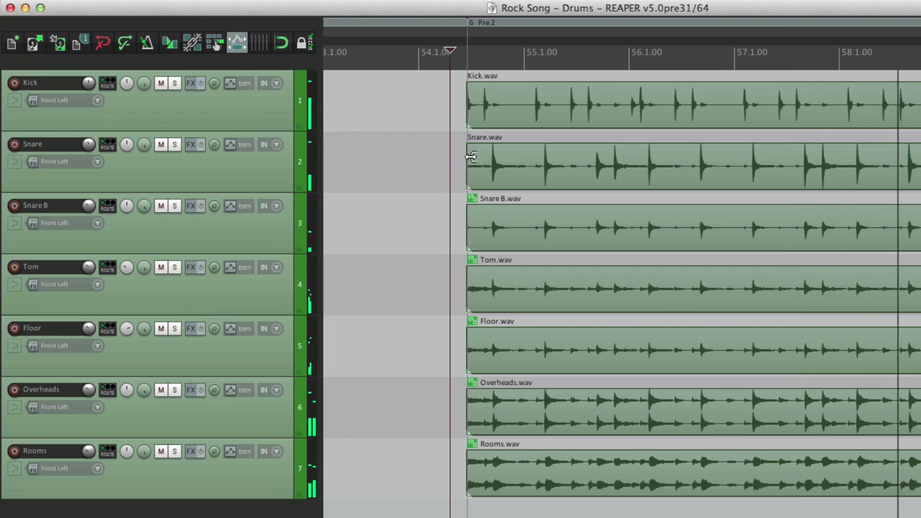
key(space)
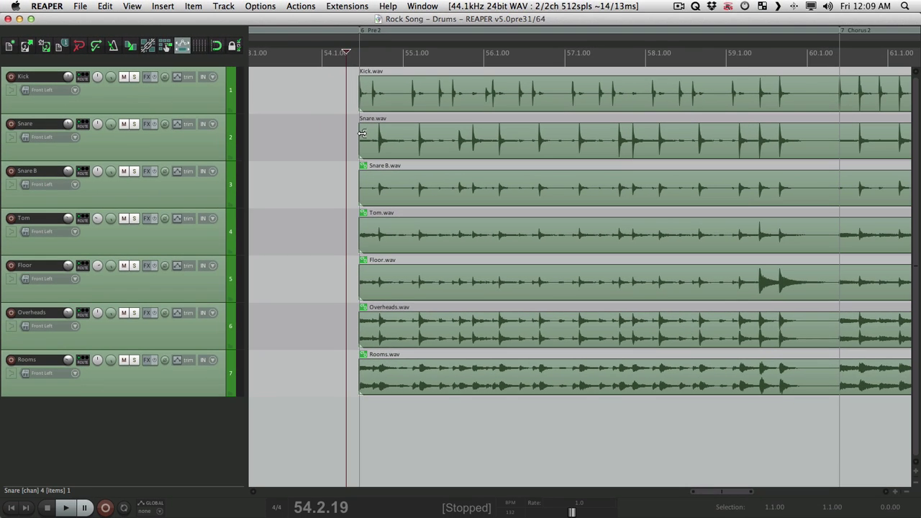
- Add an eighth track below Rooms named 'Drum Buss'
double_click(164, 441)
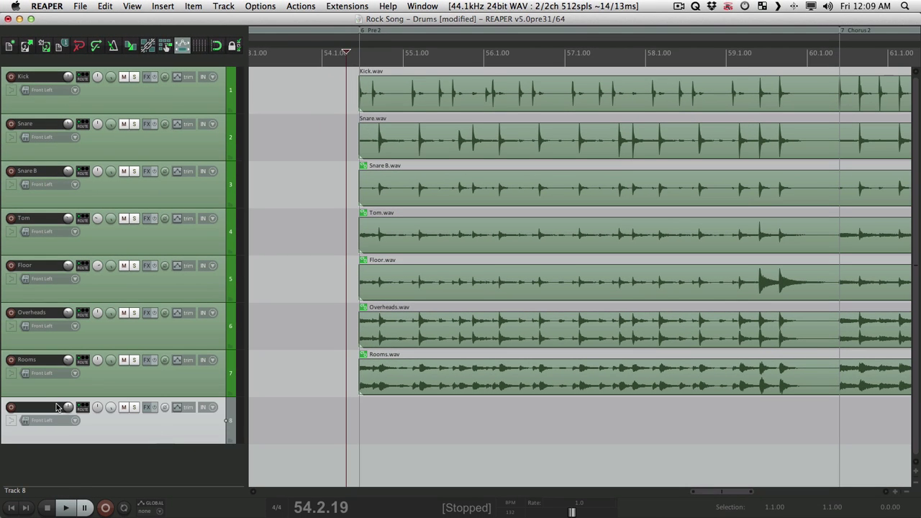
double_click(46, 408)
text(Drum Buss)
key(Return)
- In the Routing Matrix, disable master sends for tracks 1–7 and send them to Drum Buss
click(139, 9)
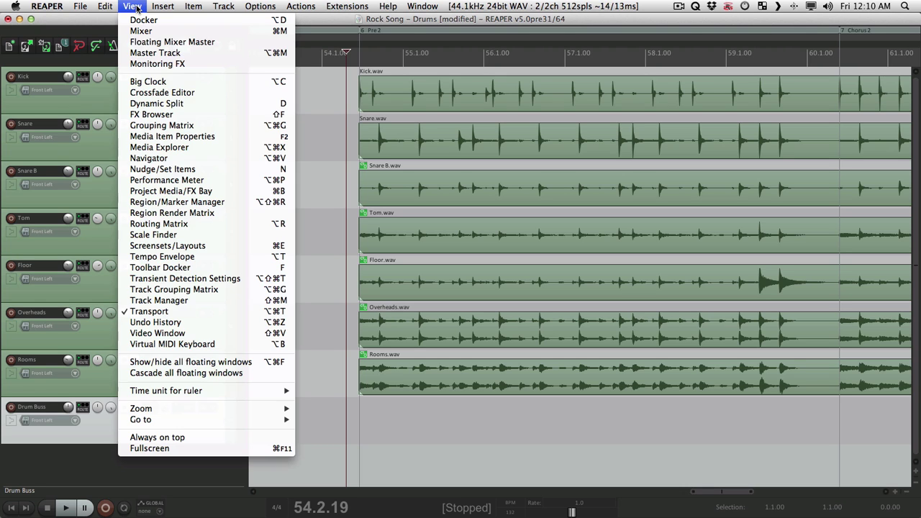
click(144, 224)
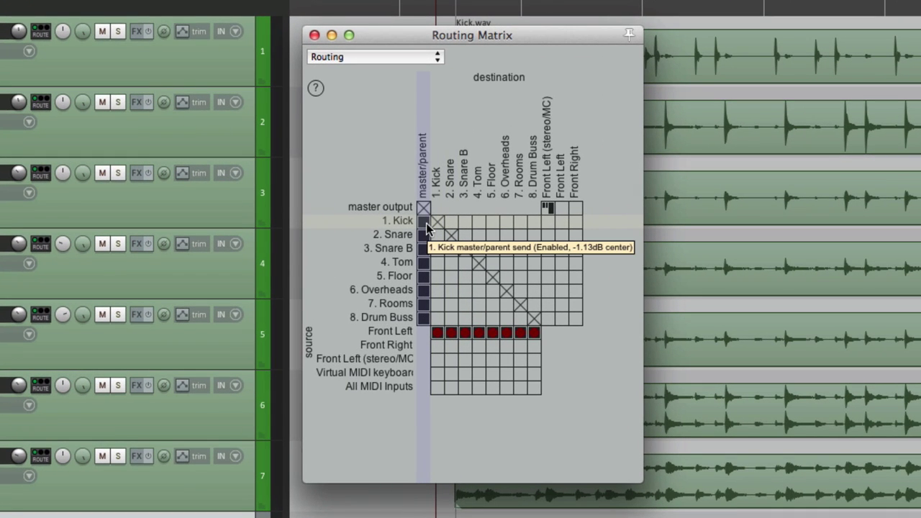
drag(426, 228, 424, 303)
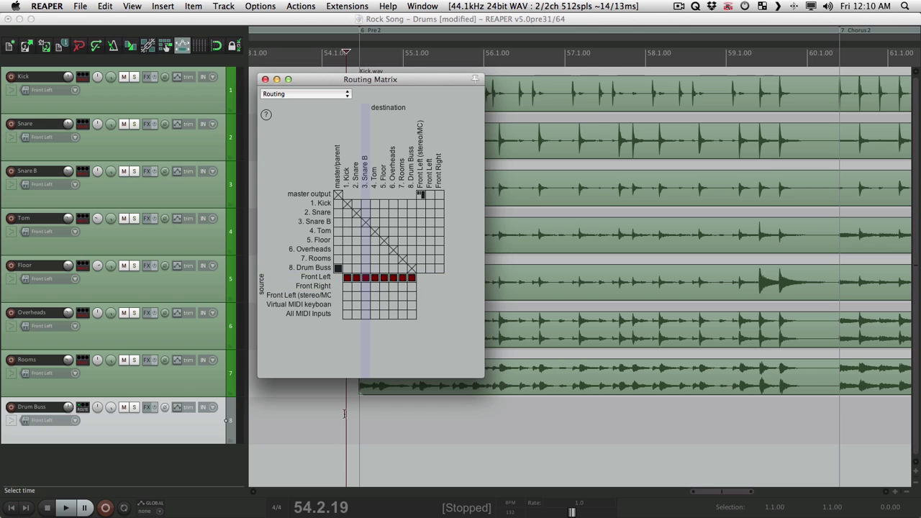
click(343, 417)
key(space)
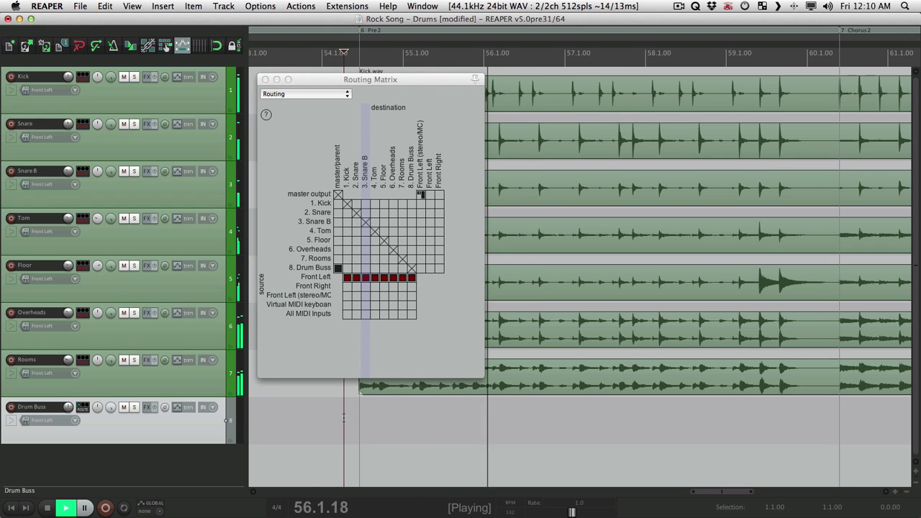
key(space)
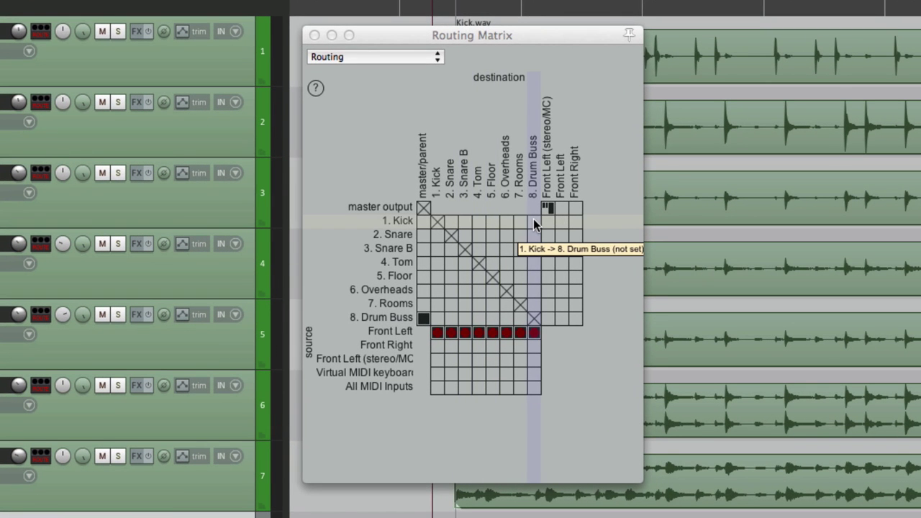
drag(533, 219, 536, 310)
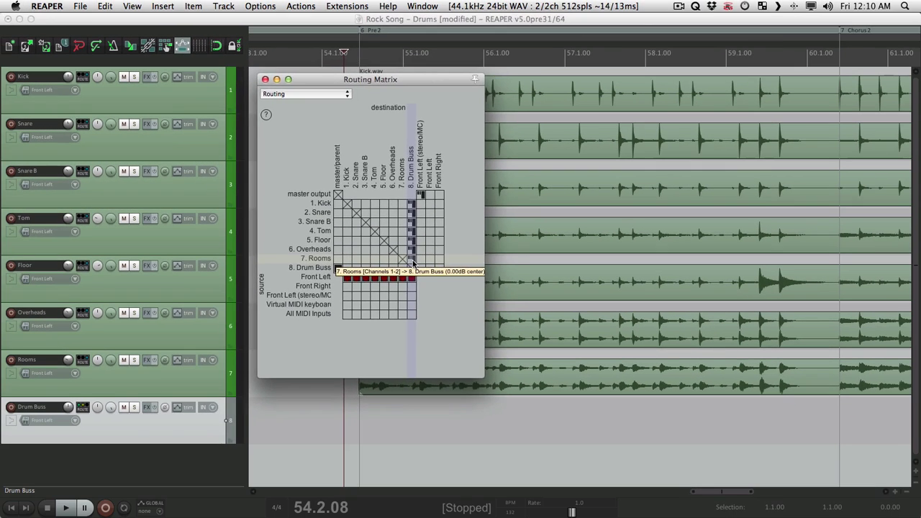
key(alt+r)
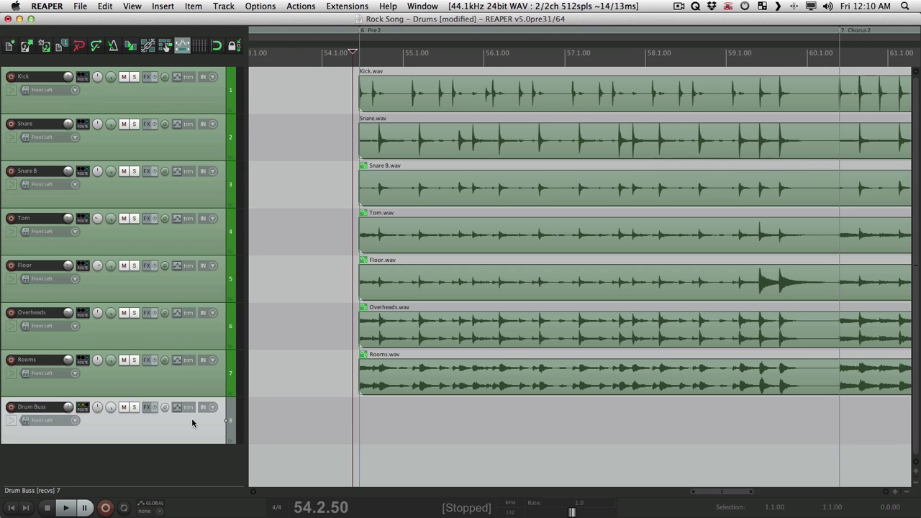
- Show the mixer and play the drums through the Drum Buss, adjusting its fader
click(132, 6)
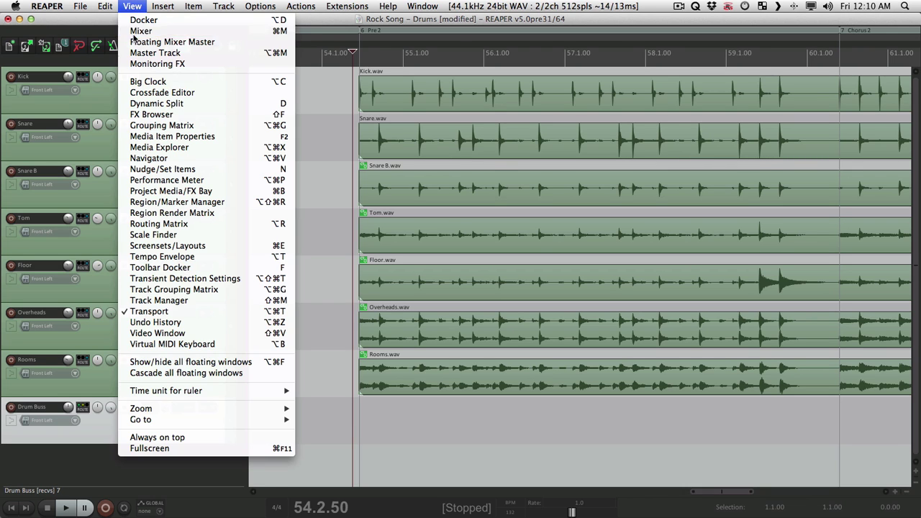
click(144, 30)
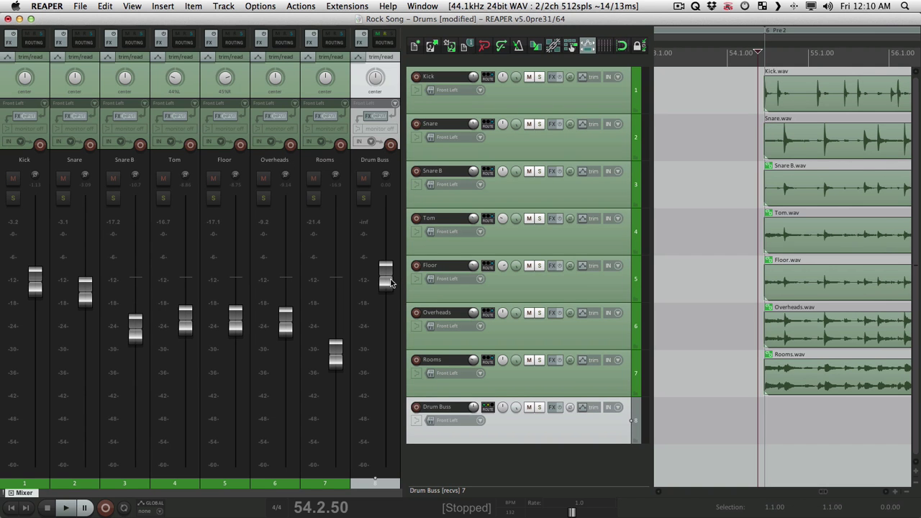
mouse_move(385, 281)
key(space)
mouse_move(386, 281)
mouse_down()
mouse_move(382, 400)
mouse_move(381, 288)
mouse_up()
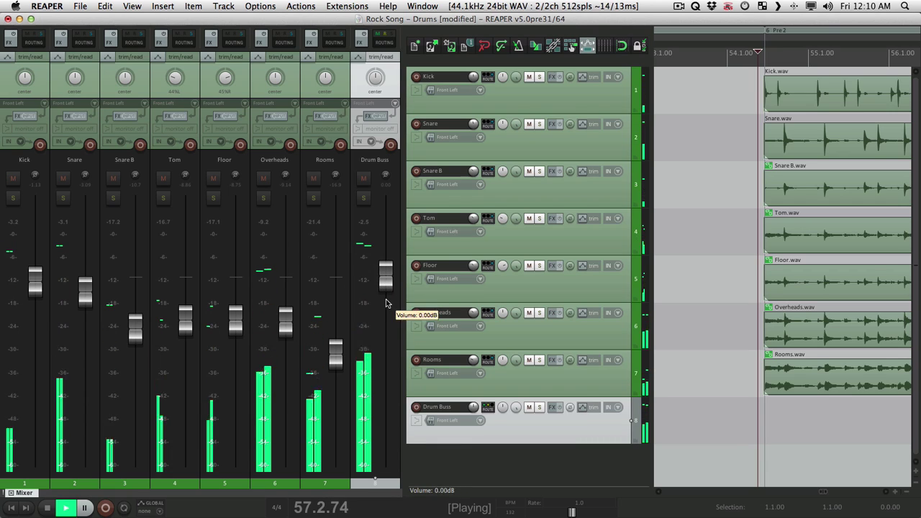
key(space)
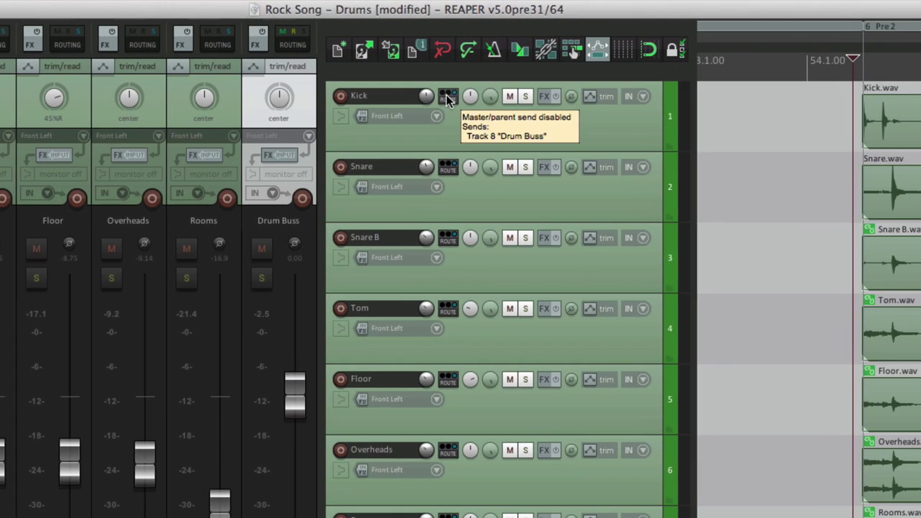
- Check Kick's send to the Drum Buss in its routing window
click(446, 97)
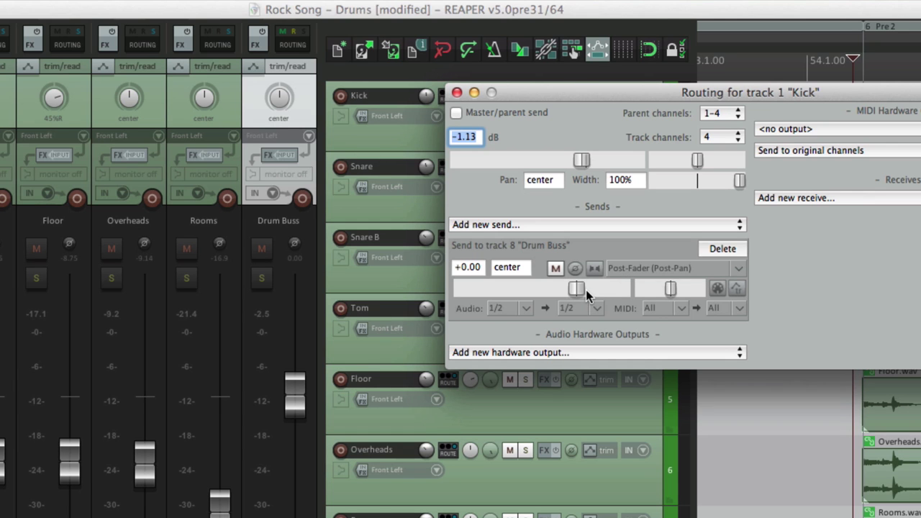
click(456, 92)
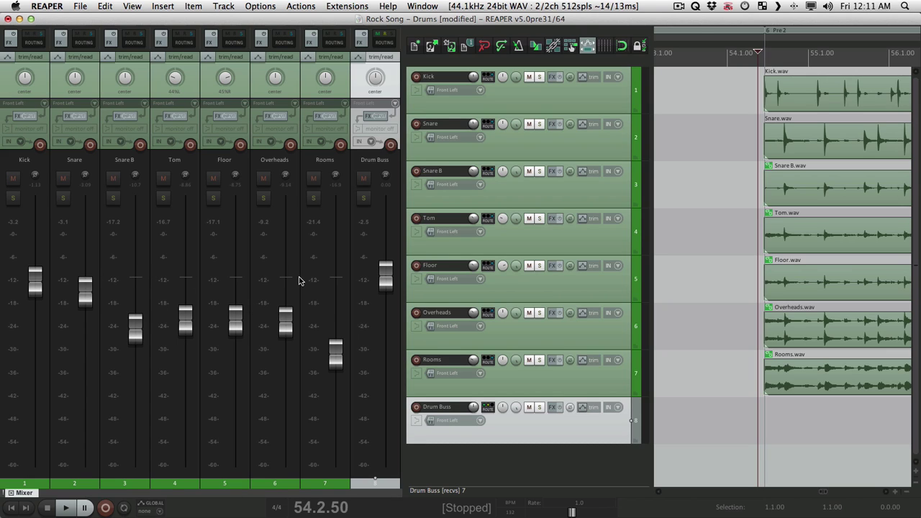
mouse_move(392, 305)
- Add a ninth track below Drum Buss named 'Compress'
key(super+m)
double_click(200, 473)
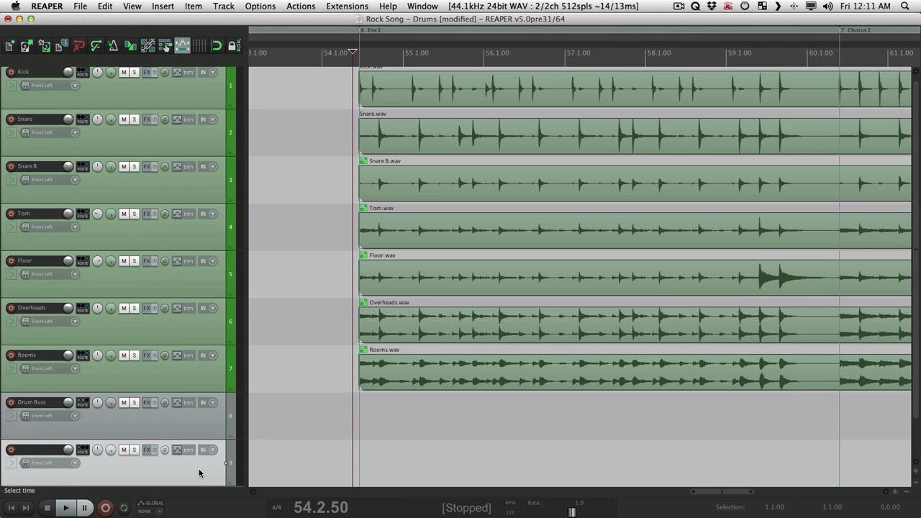
scroll(199, 460, down, 2)
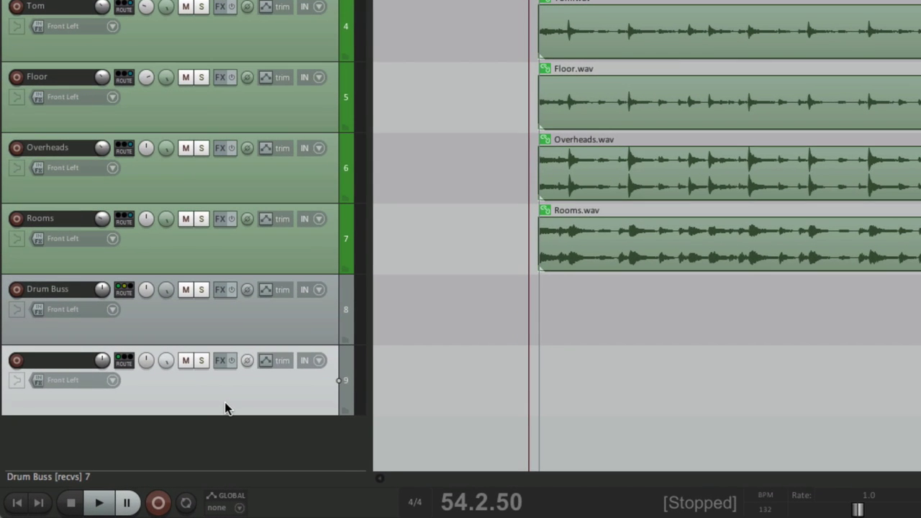
double_click(69, 362)
text(Compress)
key(Return)
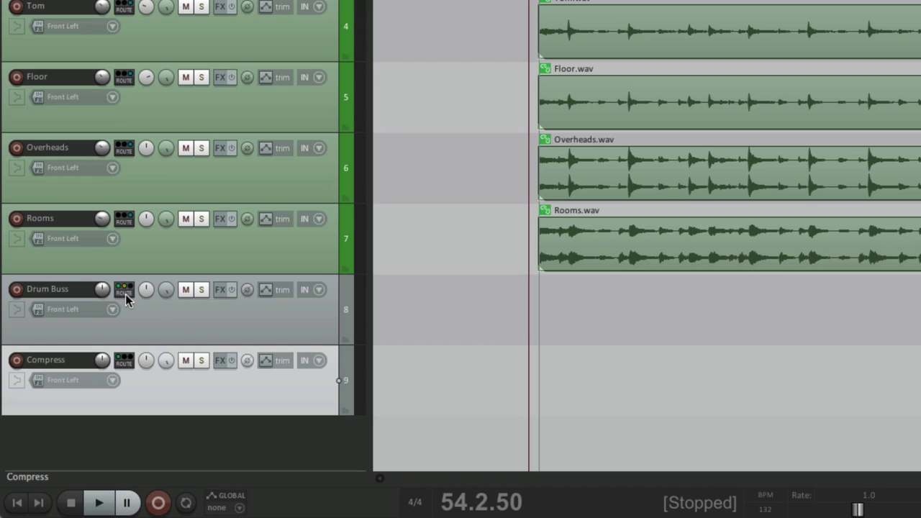
- Send Drum Buss to Compress as a Pre-Fader (Post-FX) send
drag(125, 293, 131, 369)
click(327, 306)
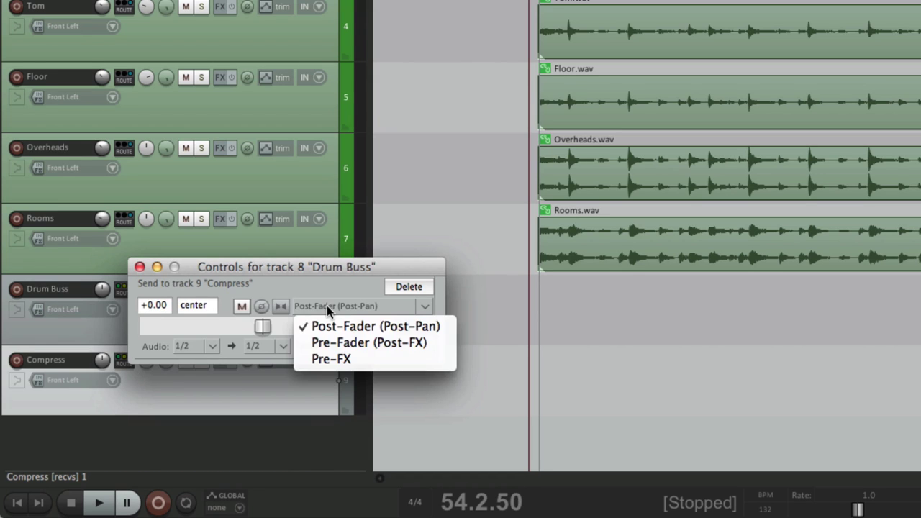
click(340, 344)
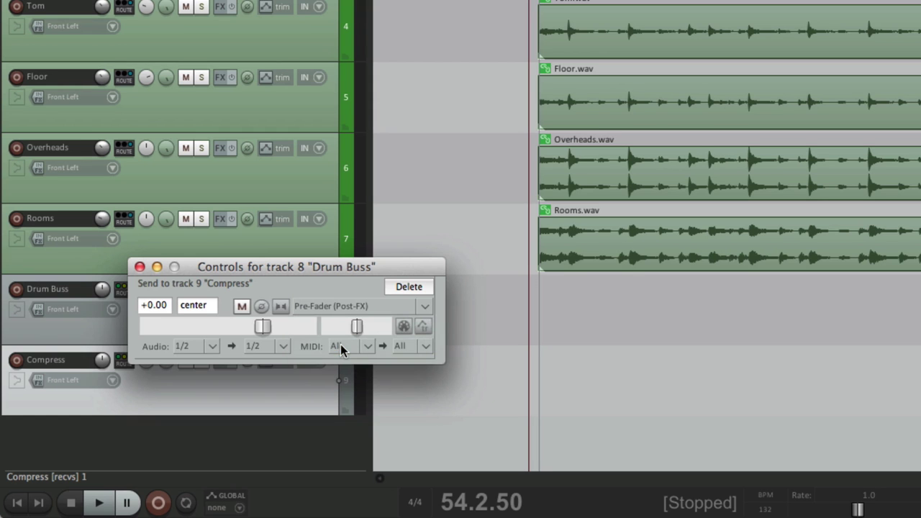
click(139, 268)
- Pull the Drum Buss fader to -inf in the mixer and audition the Compress track
key(ctrl+m)
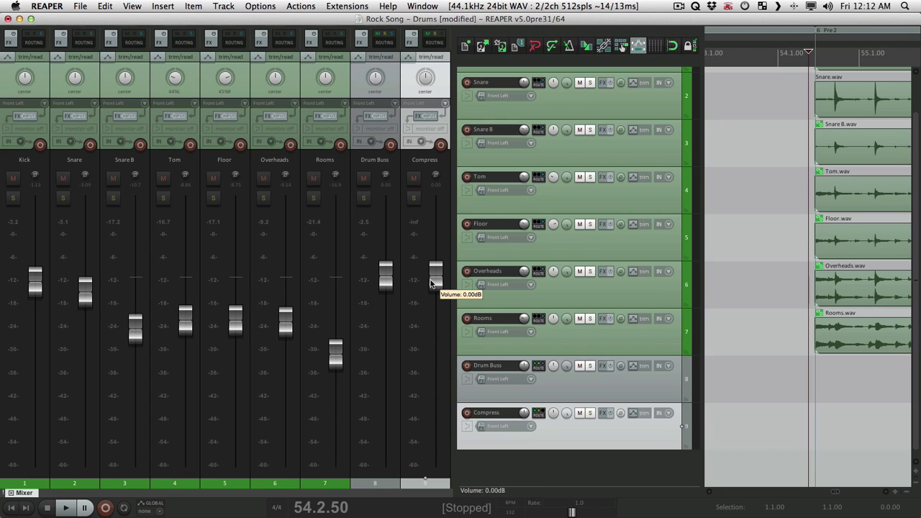
drag(387, 284, 386, 464)
key(space)
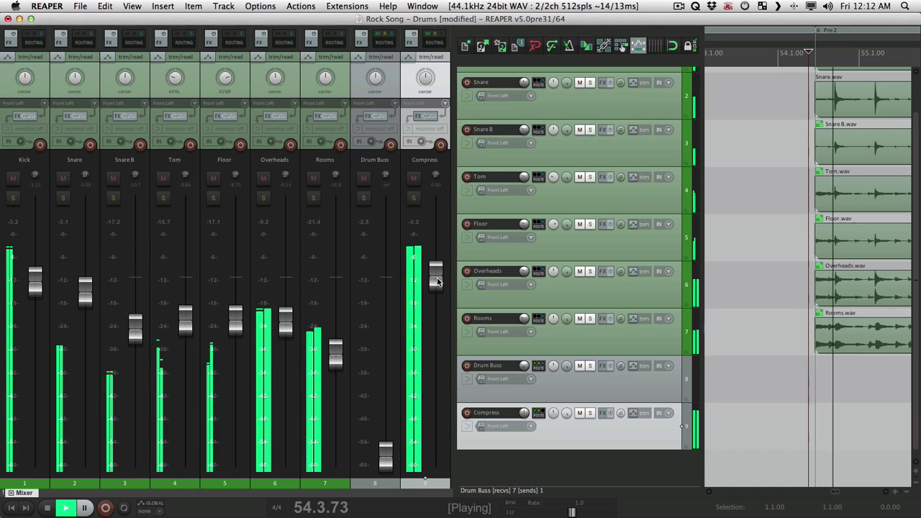
mouse_move(436, 279)
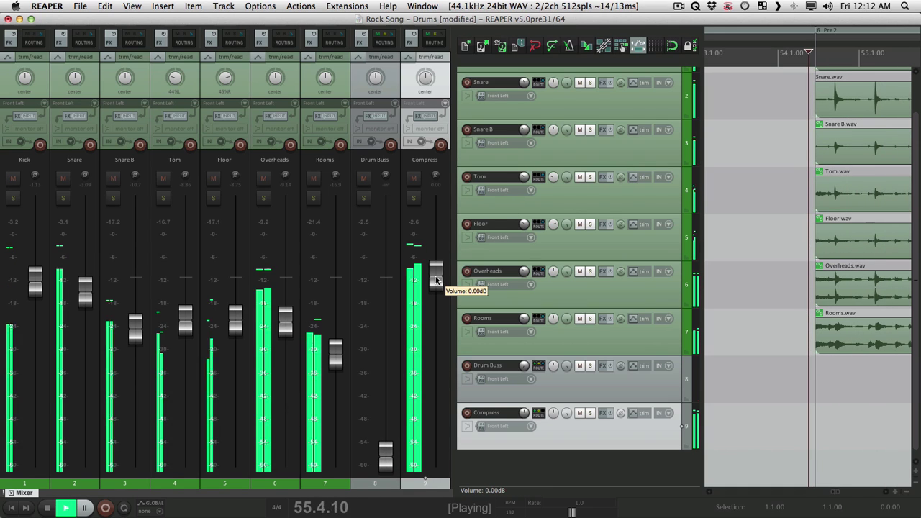
key(space)
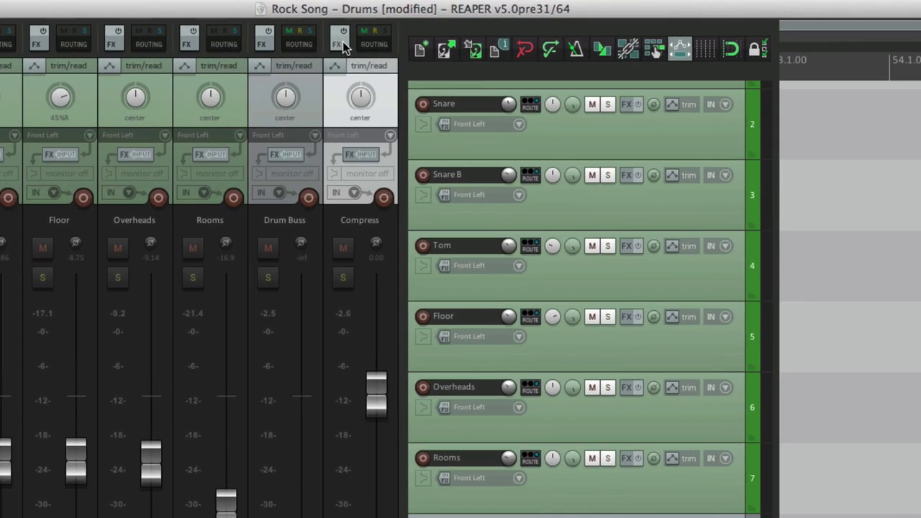
- Add ReaComp to the Compress track with a 4.4:1 ratio and about 9 ms release
click(410, 42)
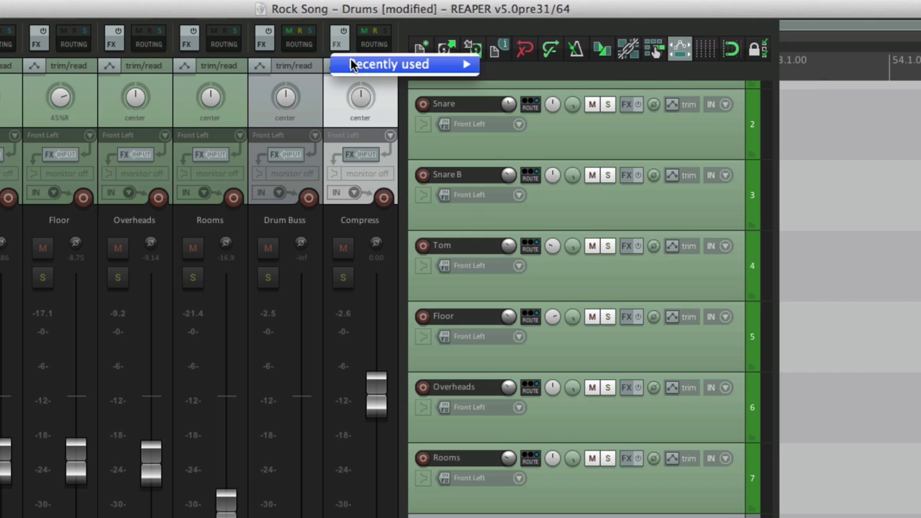
mouse_move(425, 55)
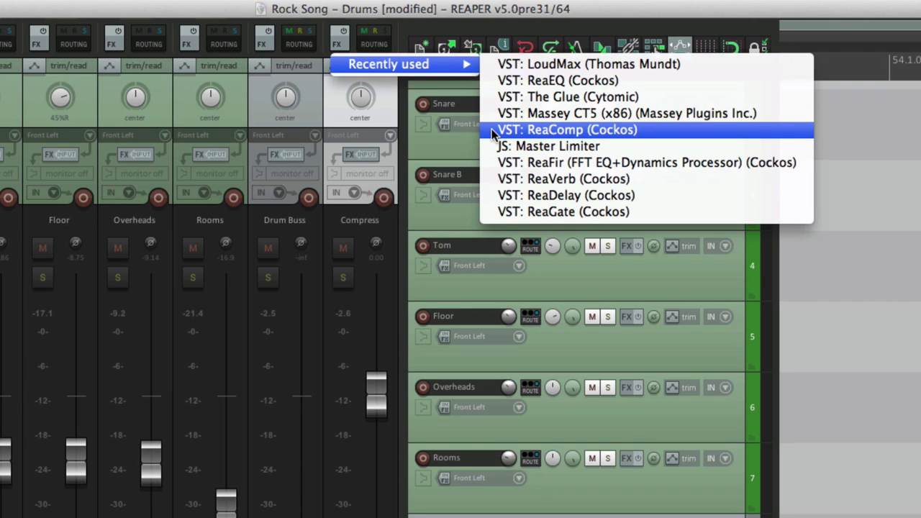
click(493, 133)
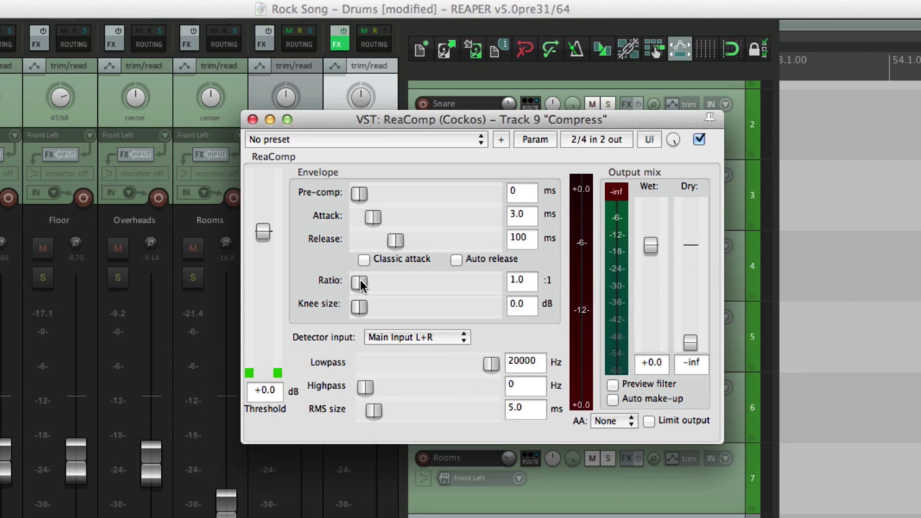
drag(359, 283, 385, 291)
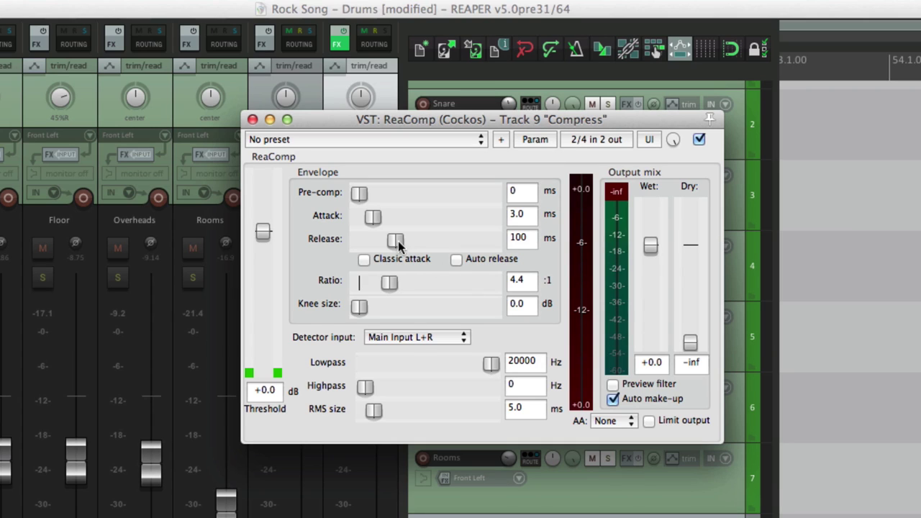
drag(399, 245, 377, 256)
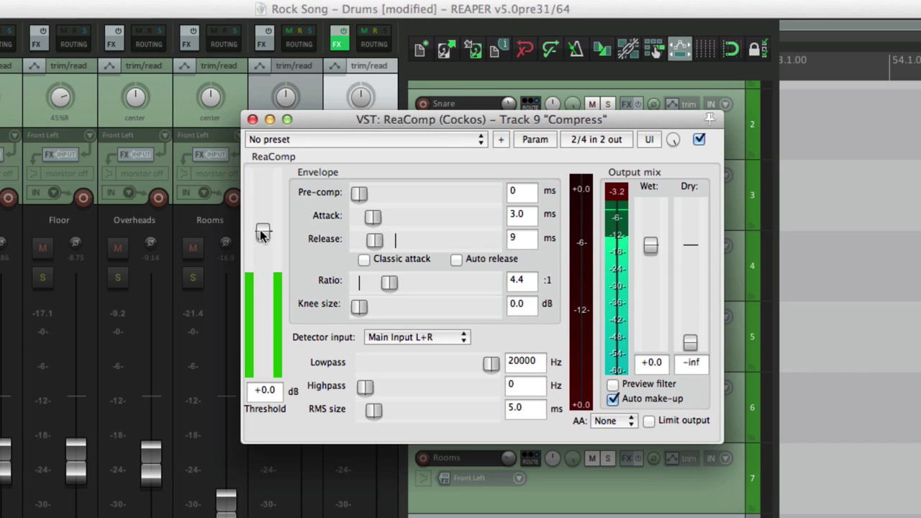
- Set the ReaComp threshold to -25.7 dB and wet output to -6.5 dB
drag(263, 231, 264, 319)
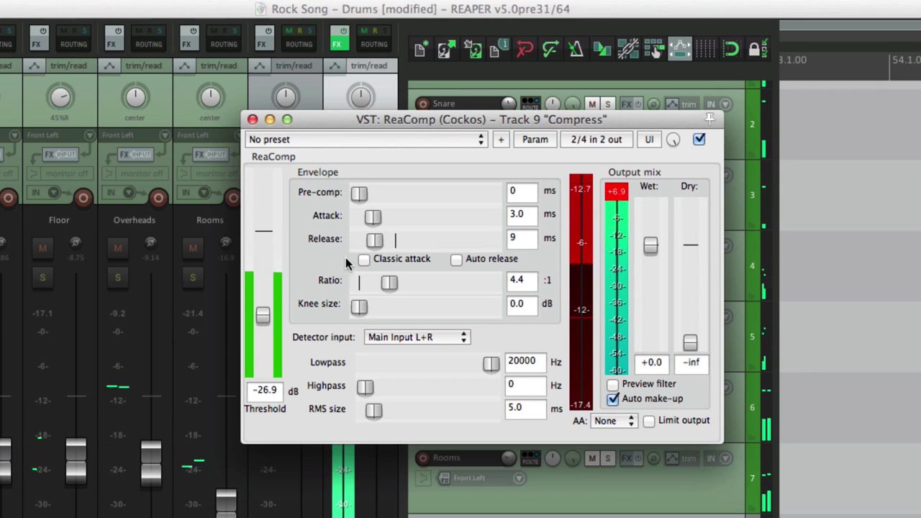
mouse_move(373, 239)
mouse_down()
mouse_move(417, 243)
mouse_move(369, 250)
mouse_up()
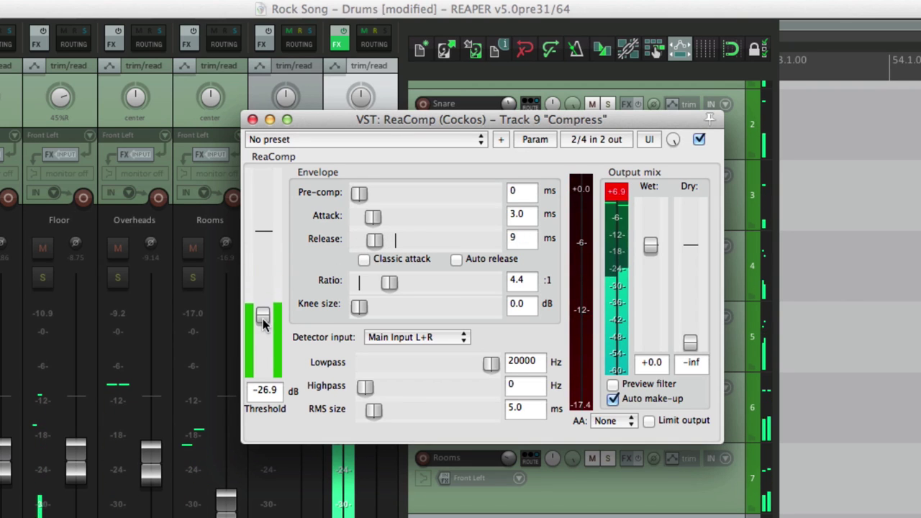
drag(262, 315, 263, 312)
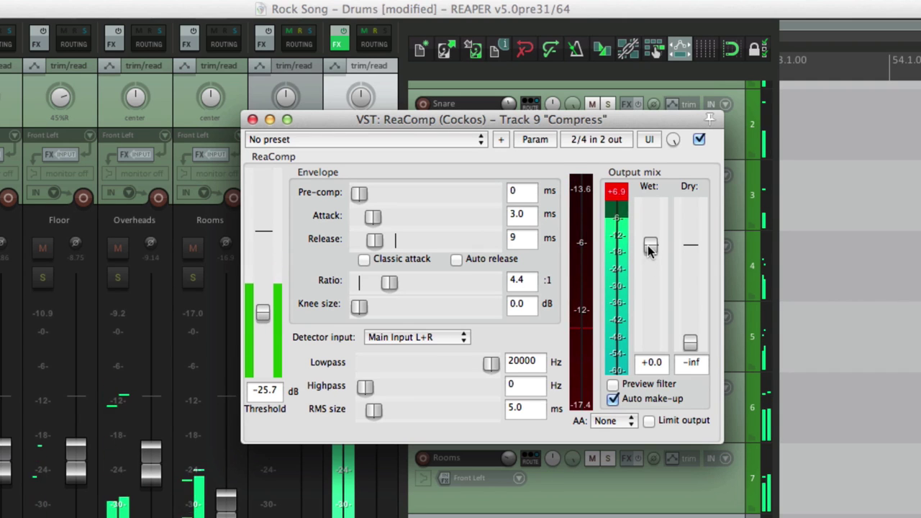
drag(650, 245, 650, 265)
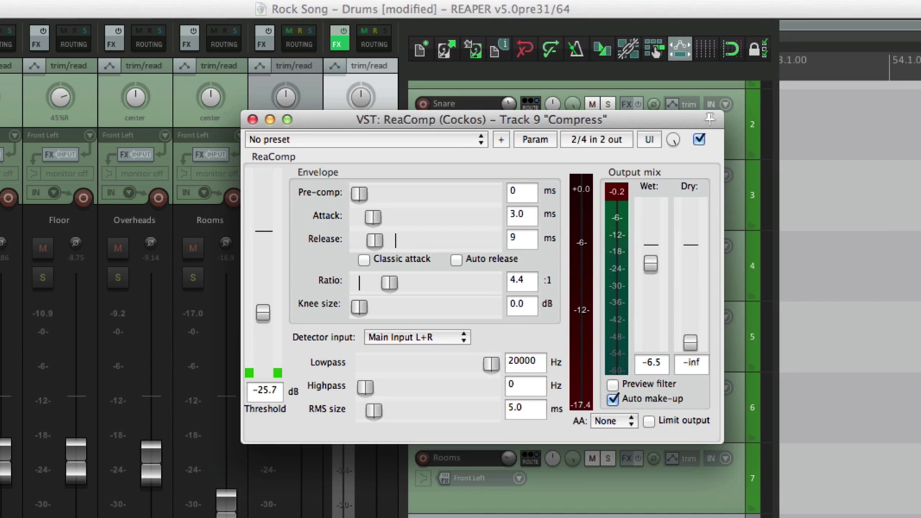
click(252, 119)
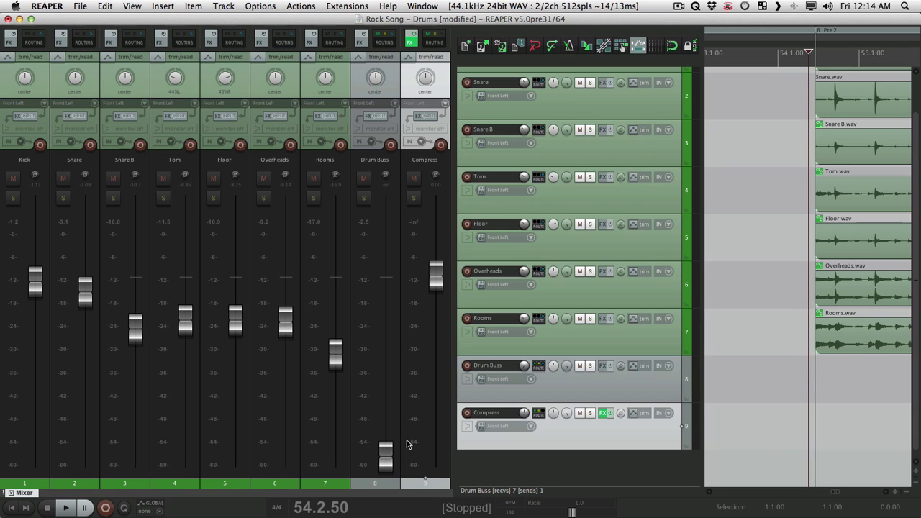
- During playback, raise Drum Buss to about -21.5 dB under Compress at about -2.2 dB
key(space)
scroll(438, 289, down, 1)
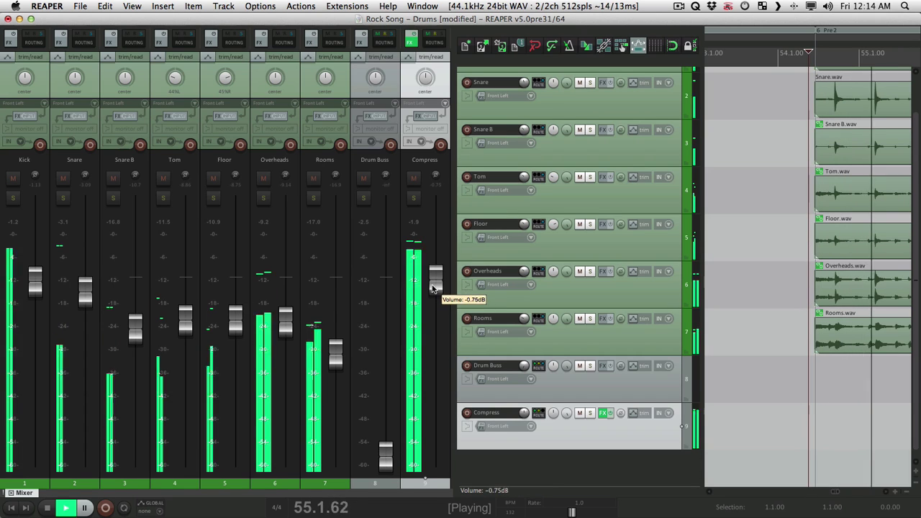
scroll(389, 432, up, 1)
mouse_move(388, 432)
mouse_down()
mouse_move(394, 289)
mouse_move(396, 318)
mouse_move(400, 291)
mouse_move(436, 302)
mouse_move(436, 360)
mouse_move(427, 289)
mouse_move(391, 317)
mouse_move(388, 417)
mouse_up()
drag(435, 297, 434, 295)
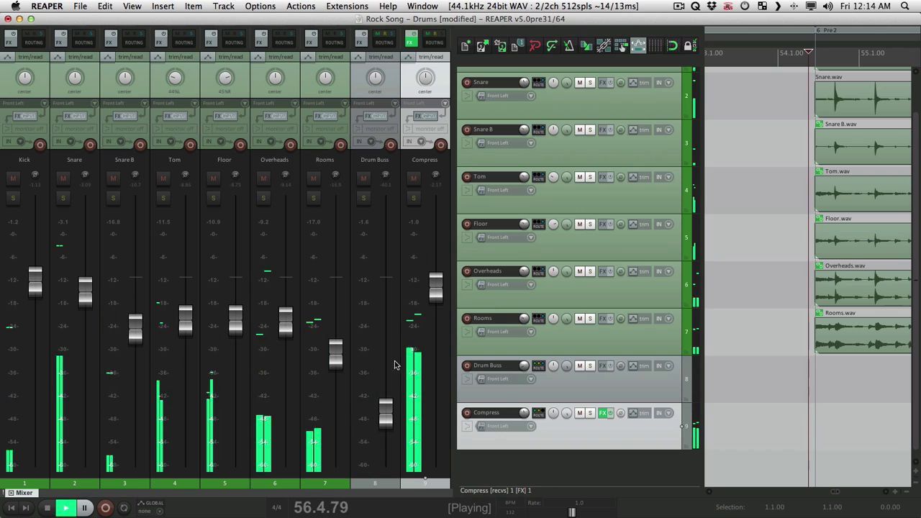
drag(386, 412, 389, 364)
key(space)
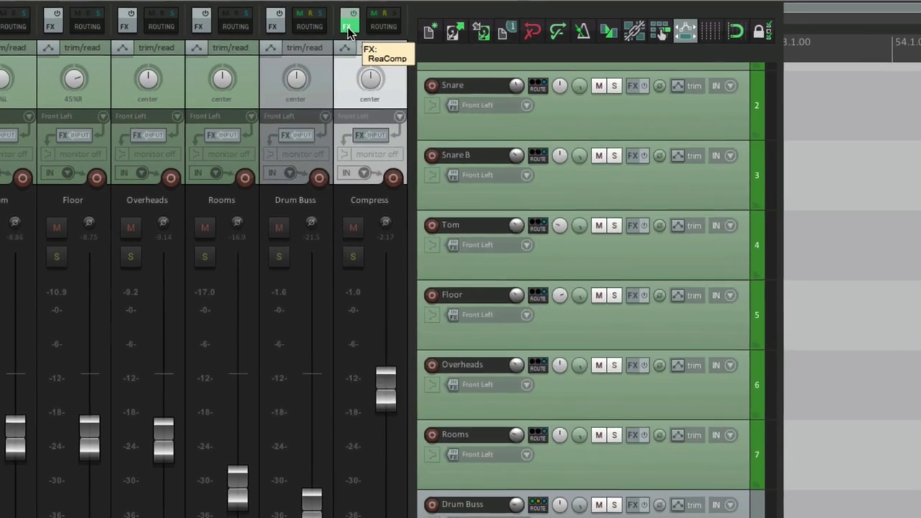
- Lower the Compress bus ReaComp threshold to -35.4 dB
click(411, 41)
drag(272, 304, 270, 320)
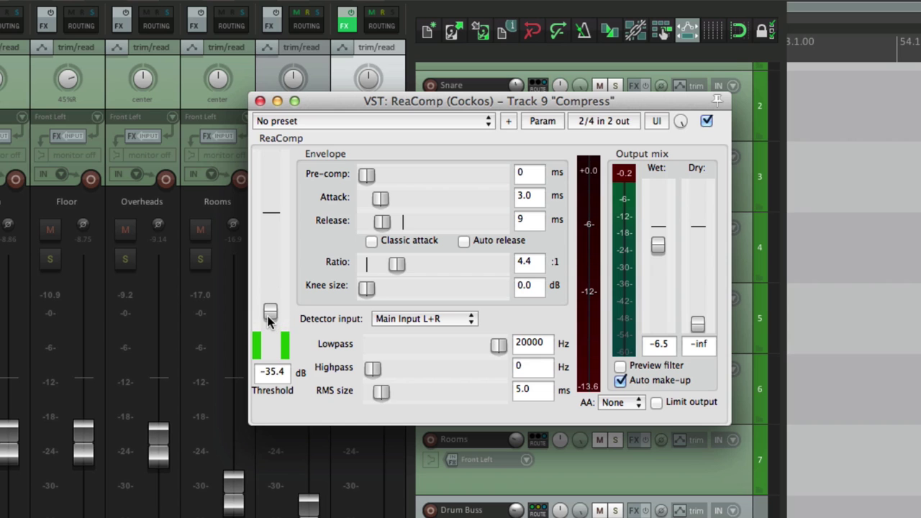
click(260, 101)
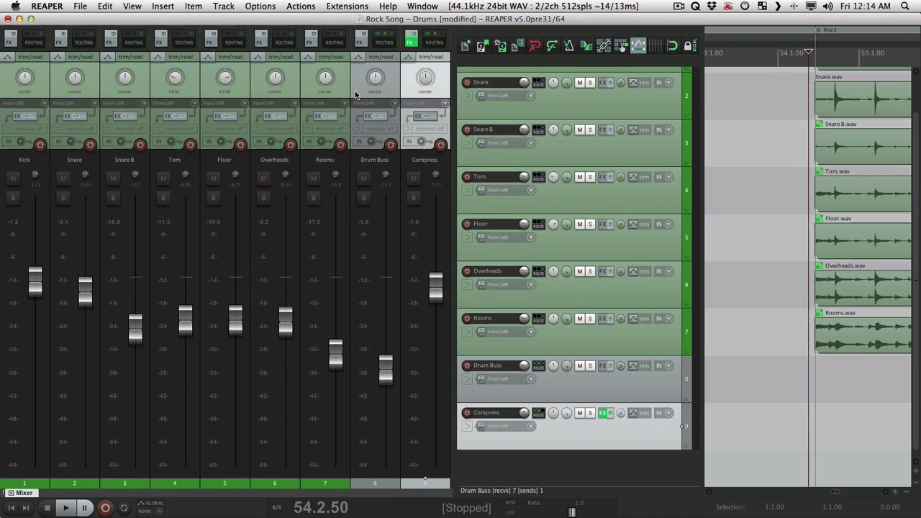
- During playback, rebalance Drum Buss to about -7.3 dB and Compress to about -4.5 dB
key(space)
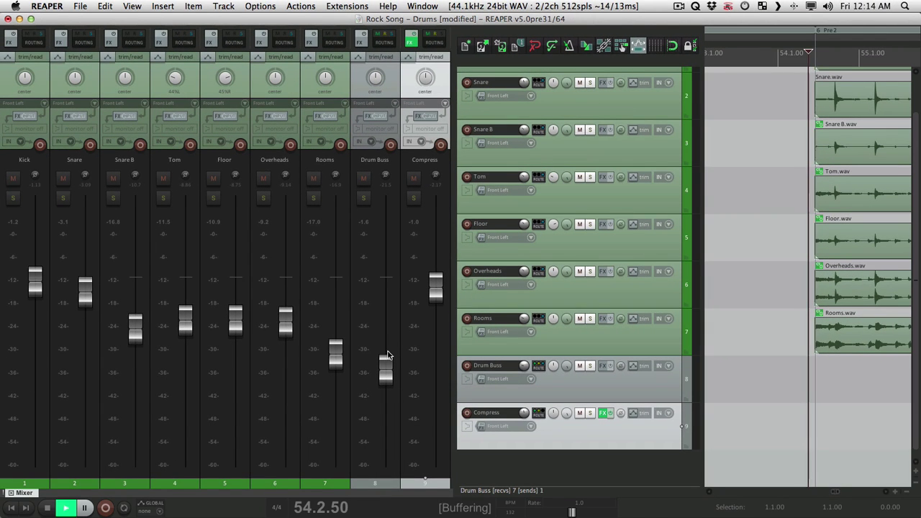
drag(384, 377, 379, 310)
drag(434, 285, 396, 316)
key(space)
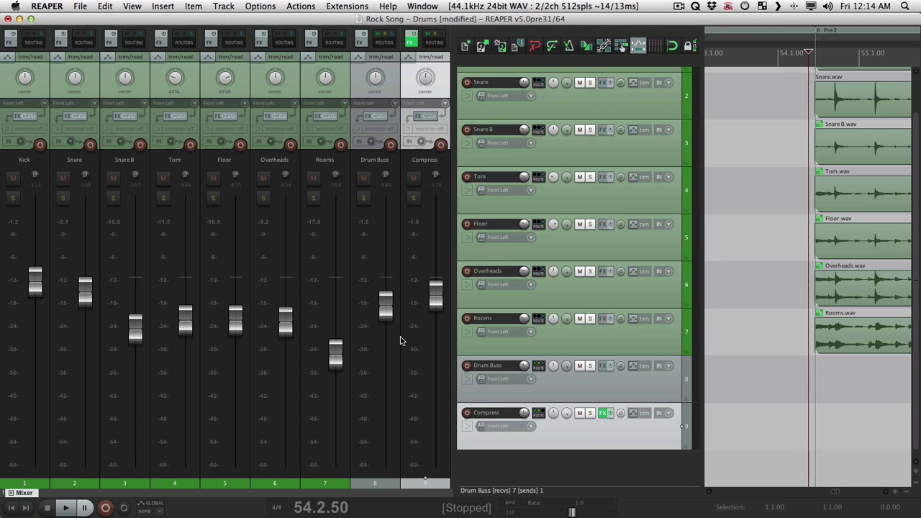
key(space)
mouse_move(379, 319)
mouse_down()
mouse_move(375, 431)
mouse_move(374, 314)
mouse_up()
drag(435, 303, 387, 314)
key(space)
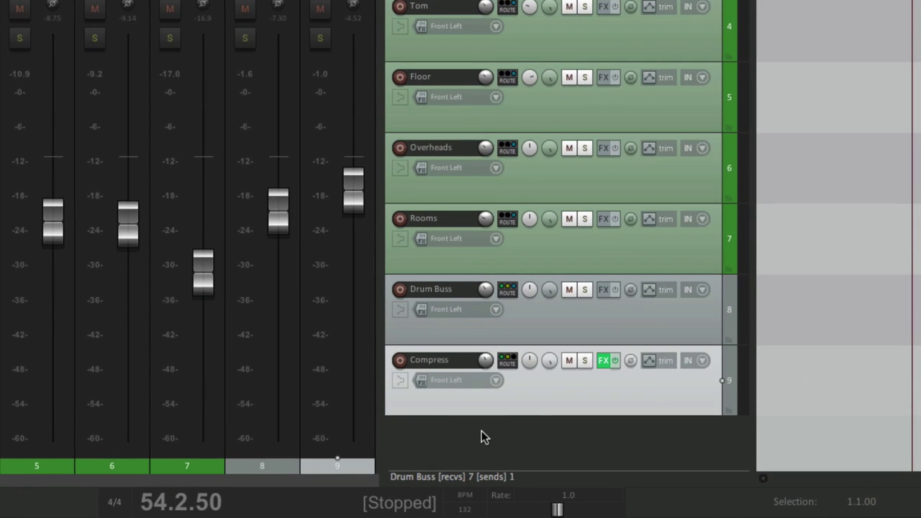
- Add a tenth track named 'EQ & Compress'
double_click(482, 437)
double_click(437, 420)
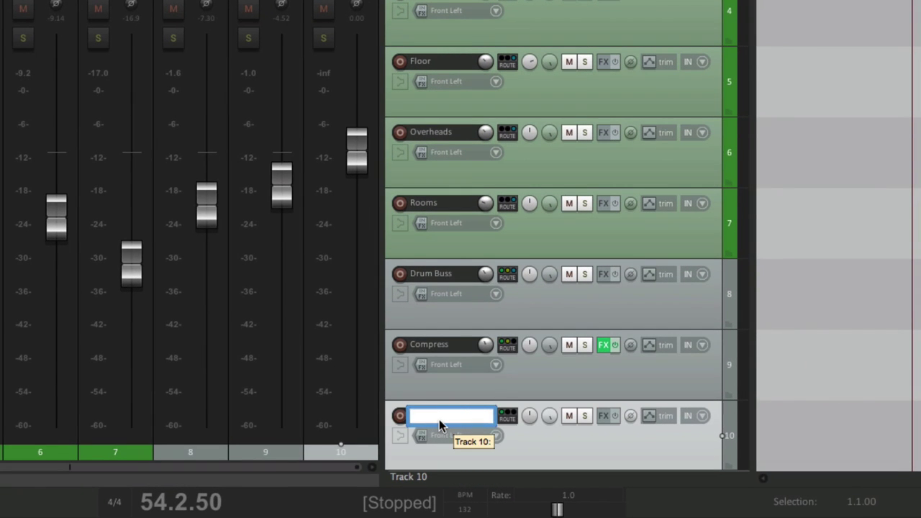
text(EQ & Compress)
key(Return)
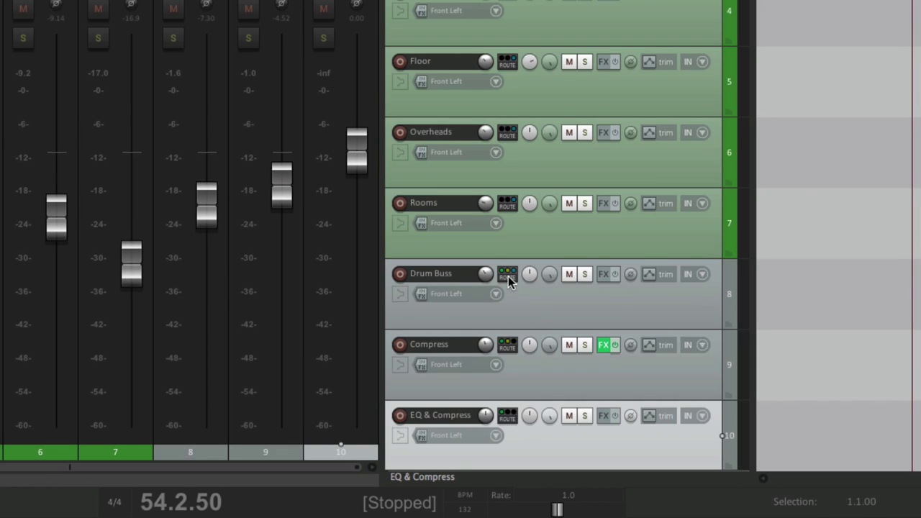
- Send Drum Buss to EQ & Compress as a Pre-Fader (Post-FX) send
mouse_move(508, 277)
drag(508, 276, 516, 430)
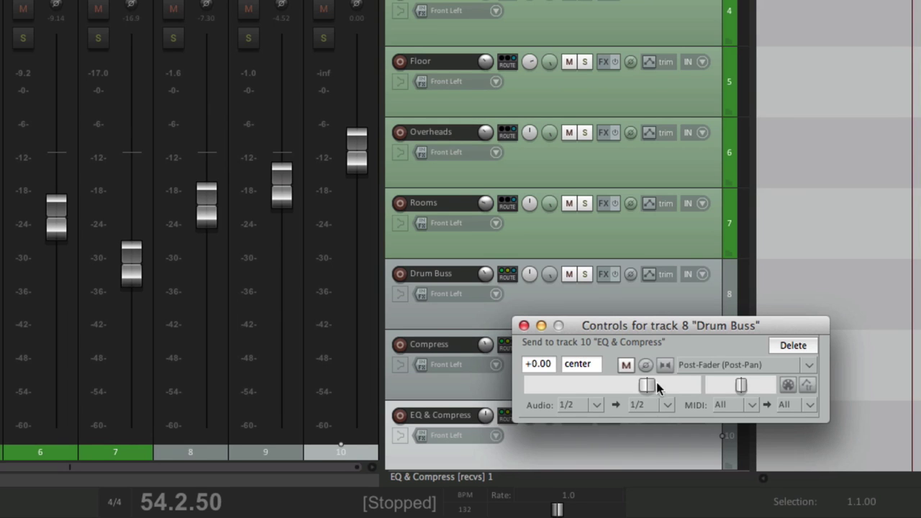
click(695, 365)
click(752, 401)
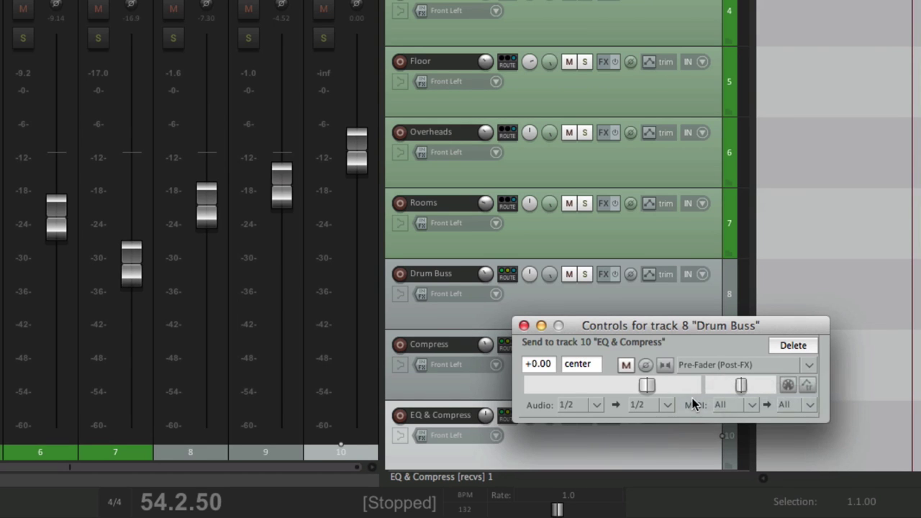
click(525, 325)
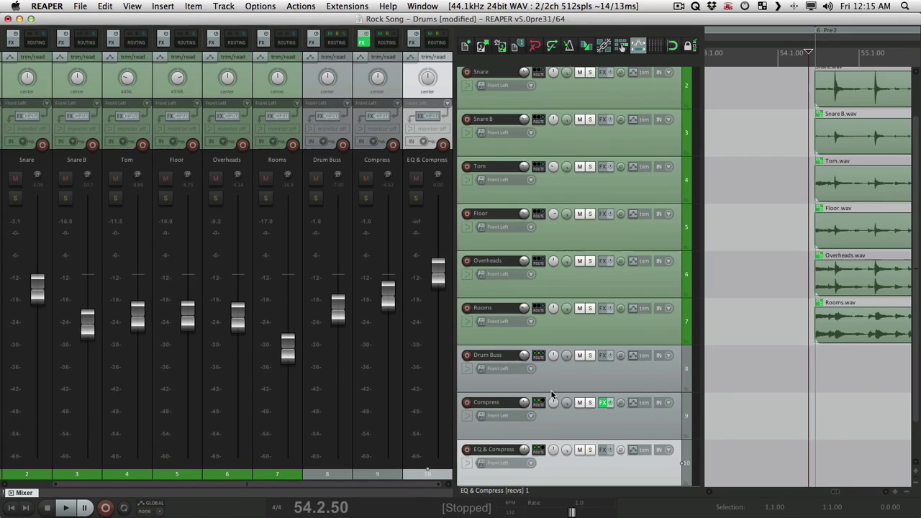
- Pull the Compress and Drum Buss faders to -inf and audition EQ & Compress alone
drag(388, 308, 388, 448)
drag(338, 311, 339, 448)
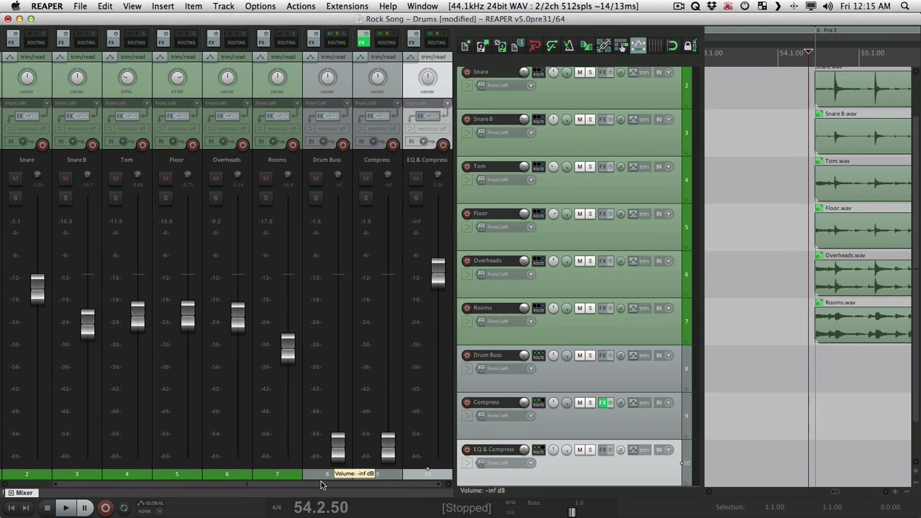
key(space)
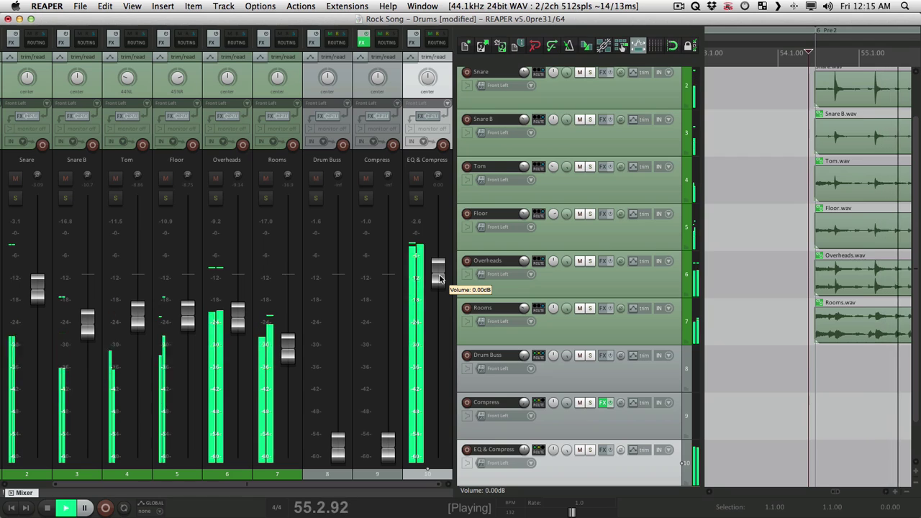
key(space)
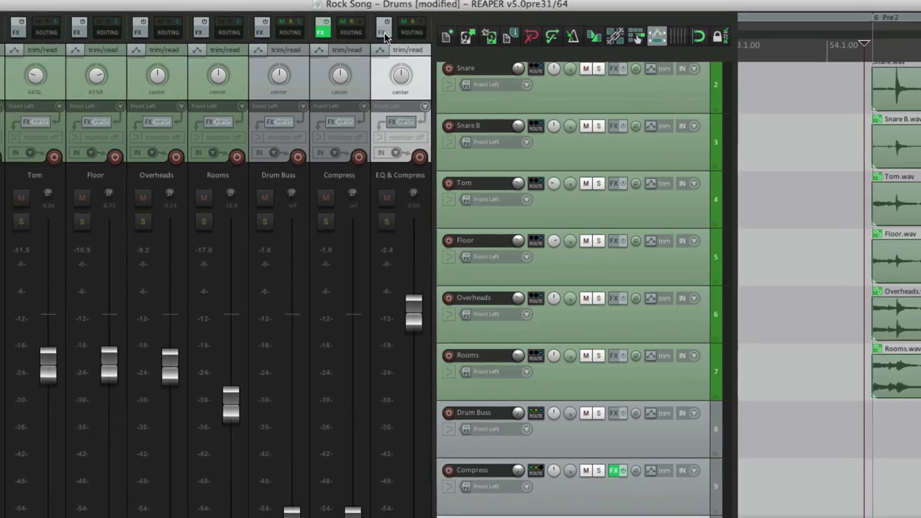
- Add ReaEQ to the EQ & Compress track with band 1 as a High Pass filter
click(412, 50)
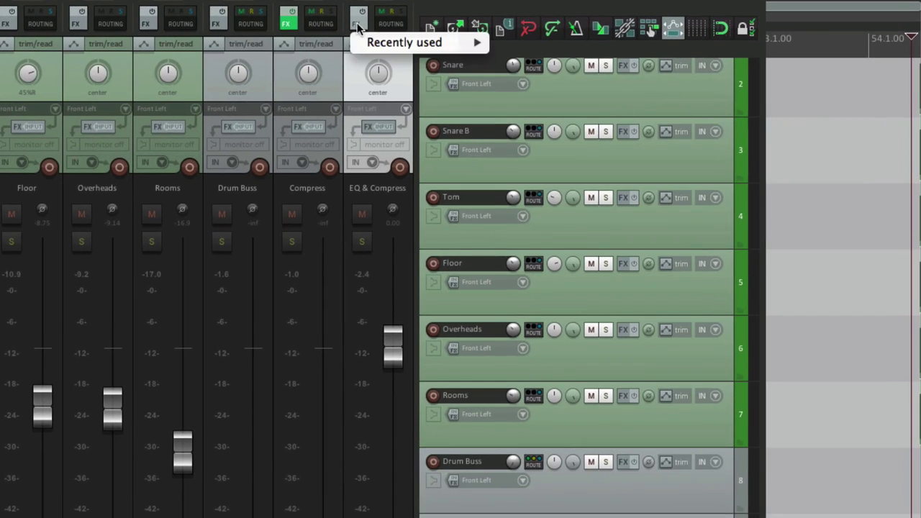
mouse_move(425, 52)
click(561, 73)
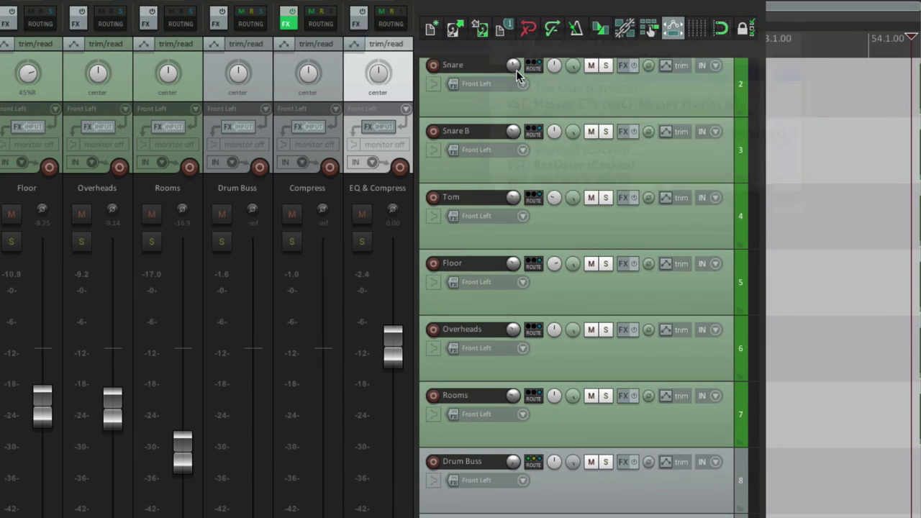
click(547, 354)
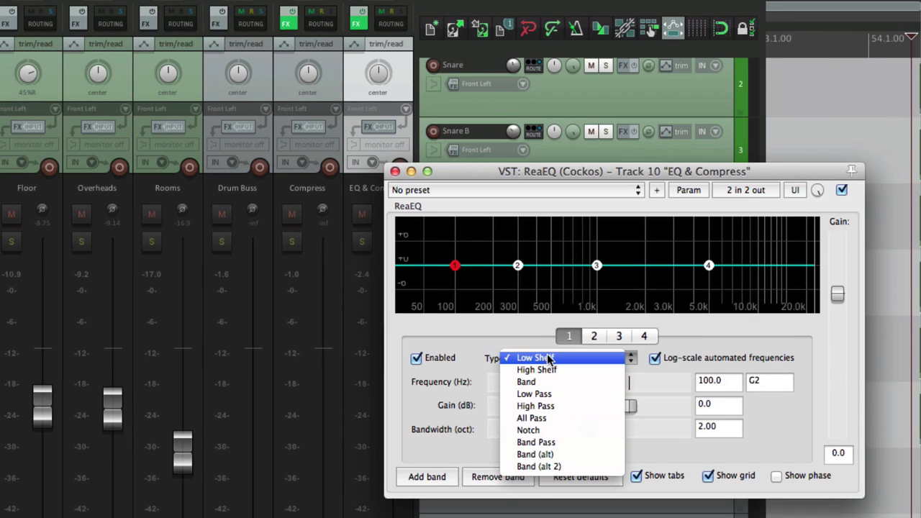
click(579, 405)
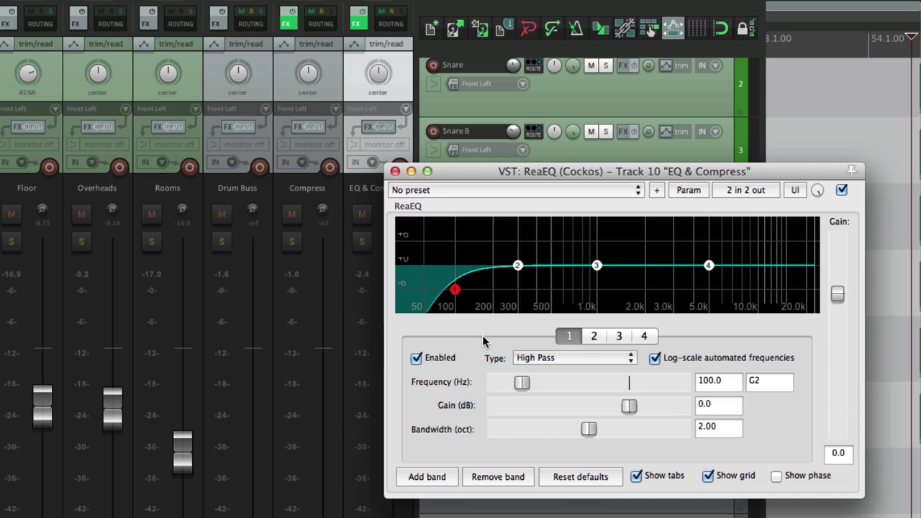
- During playback, sweep the high-pass cutoff up to about 859 Hz, then close ReaEQ
key(space)
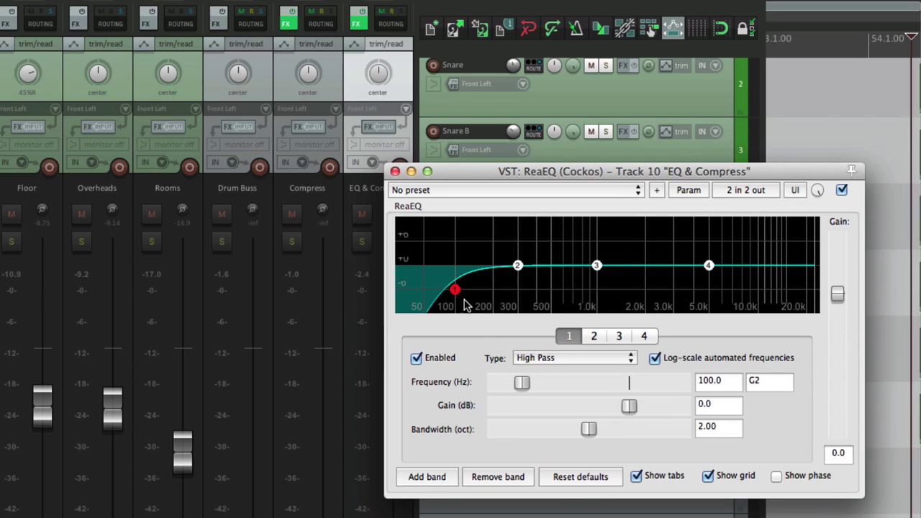
drag(455, 290, 586, 296)
key(space)
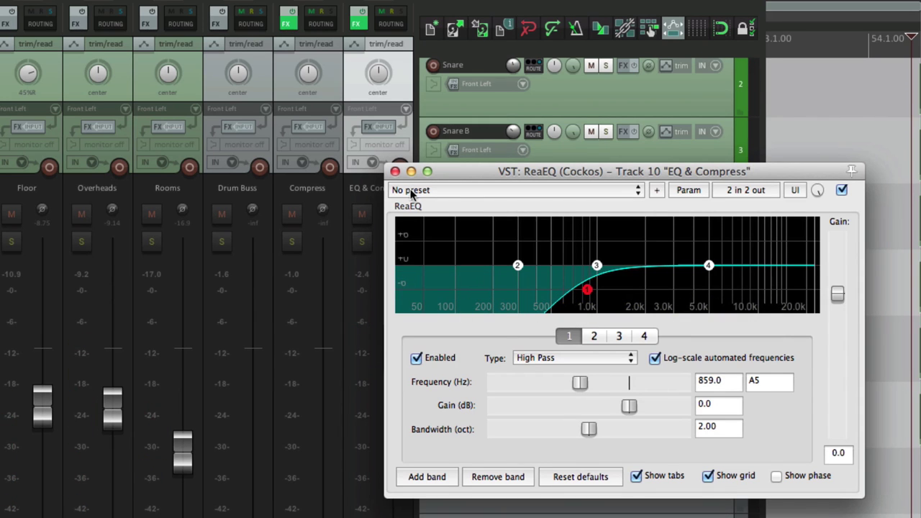
click(395, 171)
- Set the EQ & Compress ReaComp to 8 ms release, 4.2:1, -45 dB threshold, wet -4.6 dB
click(355, 26)
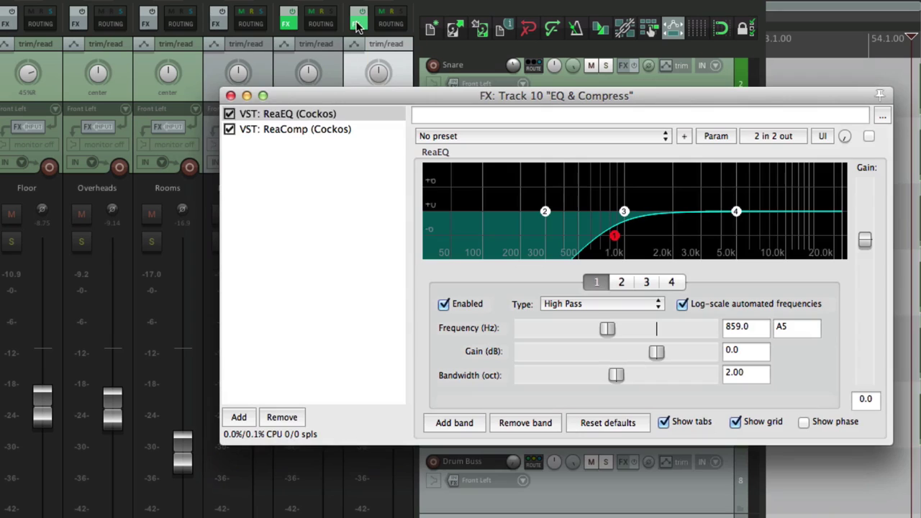
click(305, 128)
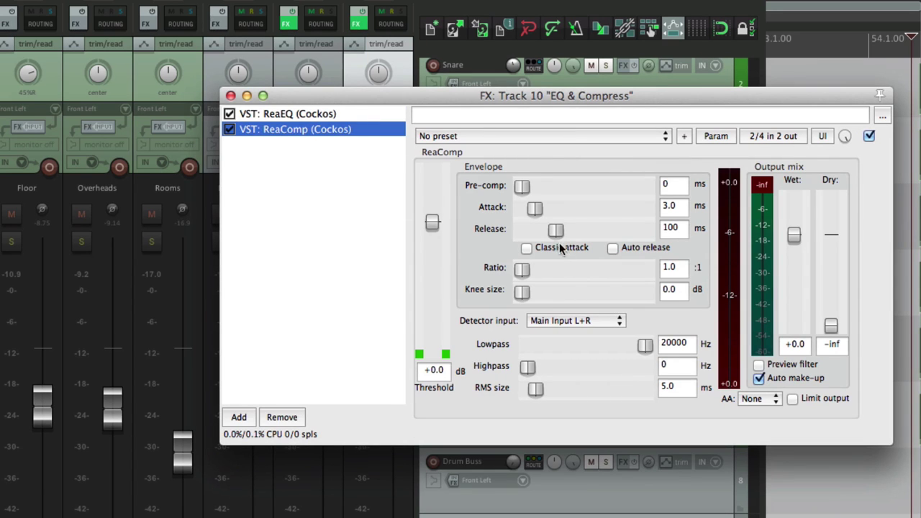
drag(556, 231, 537, 245)
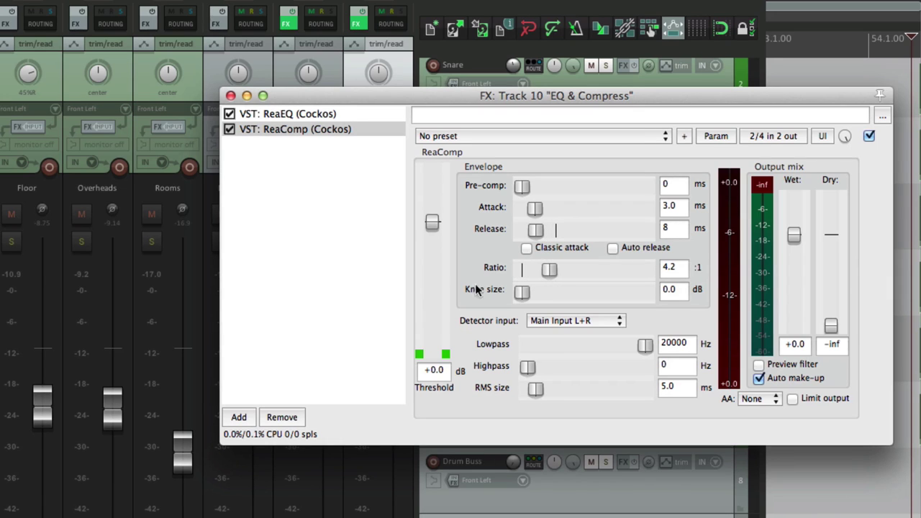
key(space)
drag(431, 259, 432, 316)
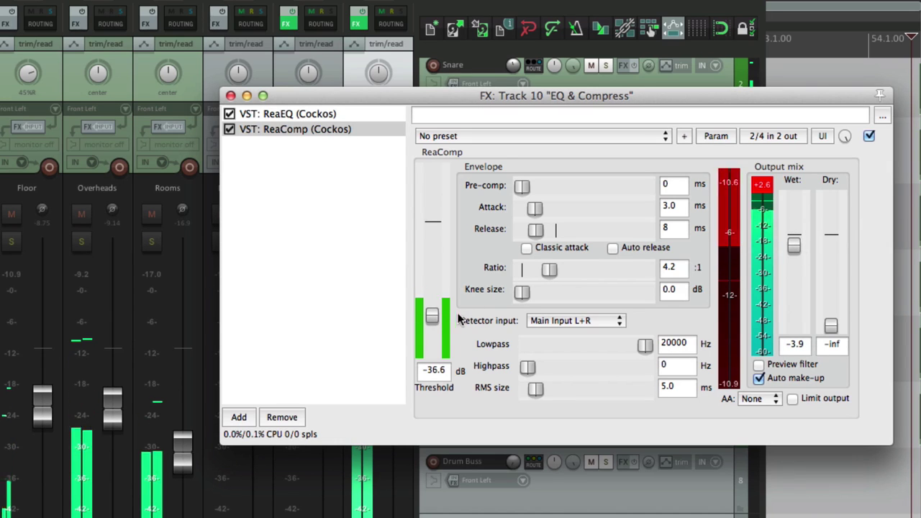
drag(432, 315, 432, 325)
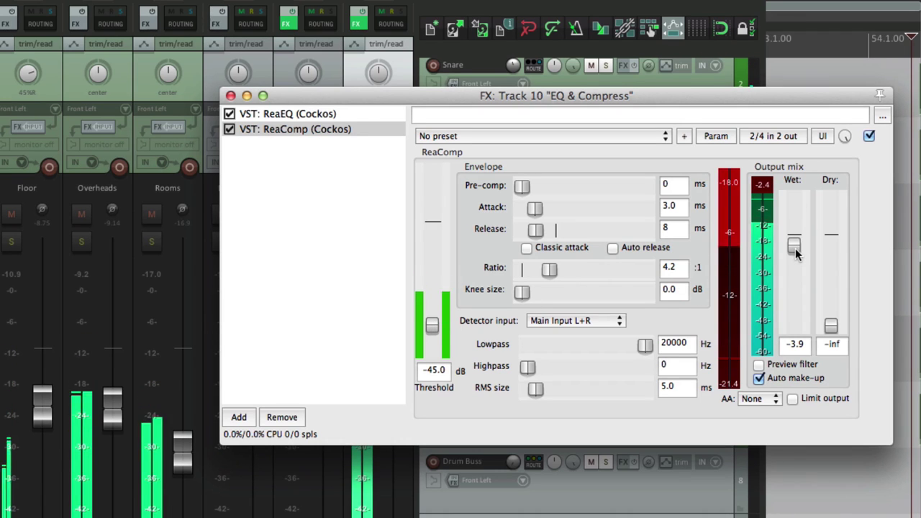
drag(795, 249, 796, 256)
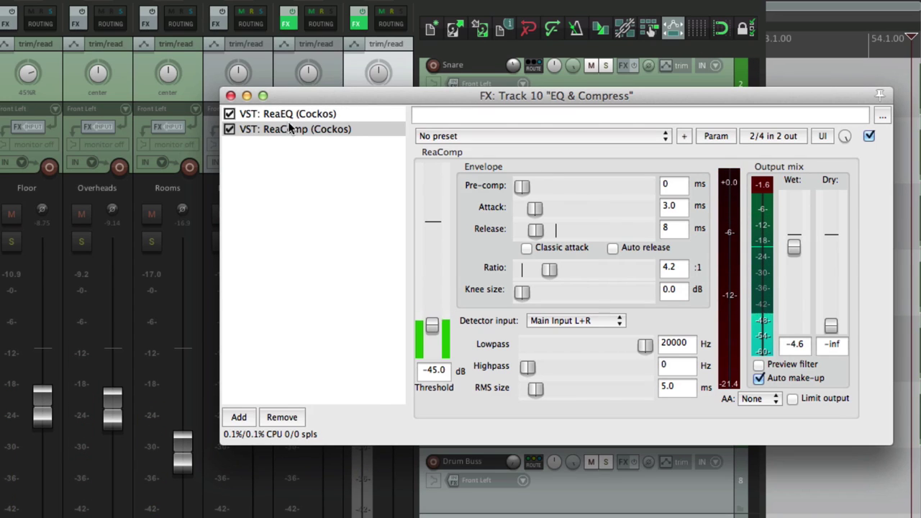
click(286, 146)
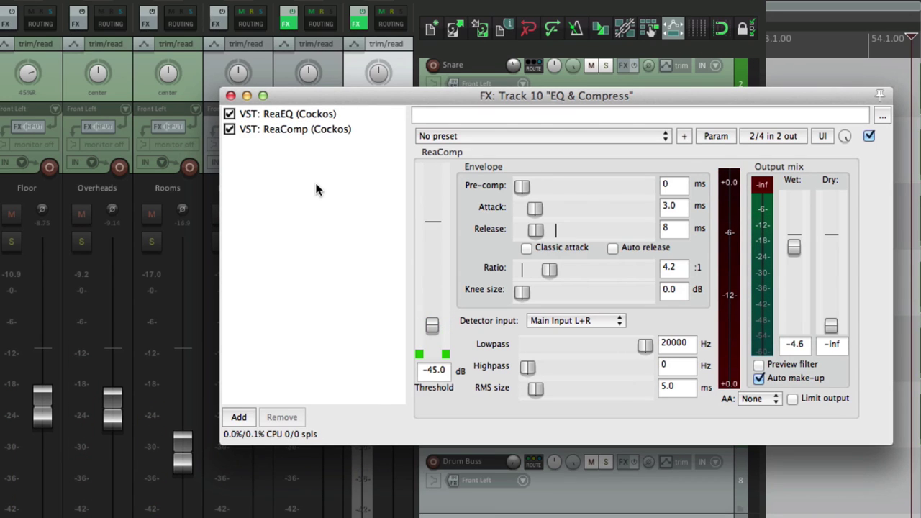
- Add a second ReaEQ after ReaComp with a high shelf boosted about 5.8 dB near 3.7 kHz, bandwidth 0.69
key(super+v)
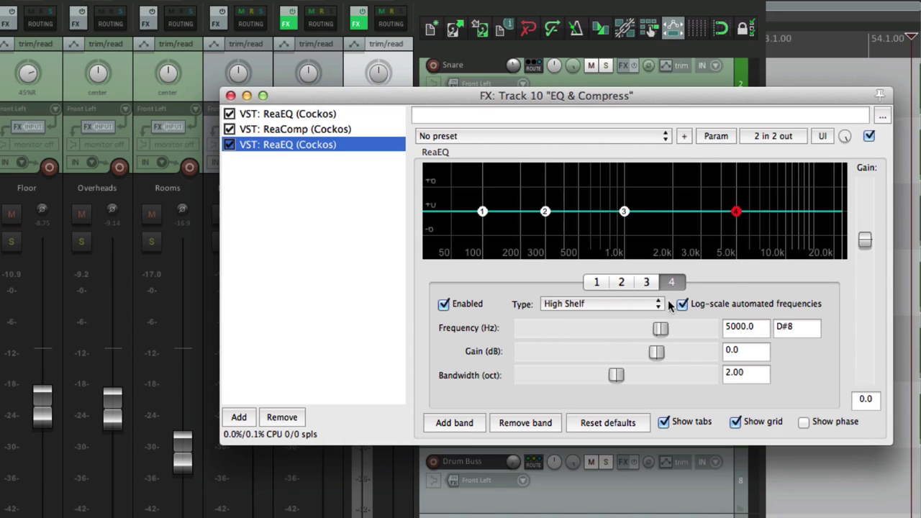
drag(736, 212, 727, 186)
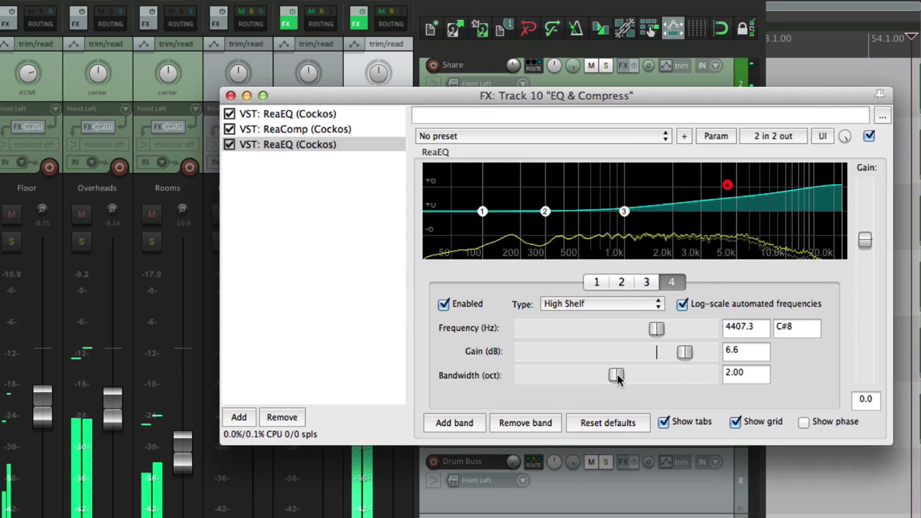
drag(616, 376, 555, 376)
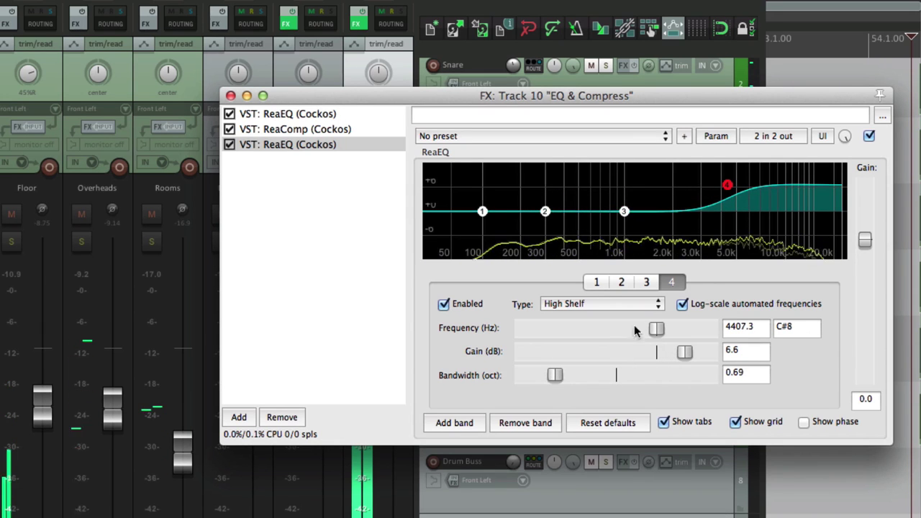
mouse_move(727, 186)
mouse_down()
mouse_move(709, 181)
mouse_move(712, 189)
mouse_up()
- Readjust the ReaComp threshold and close the effect chain
click(364, 135)
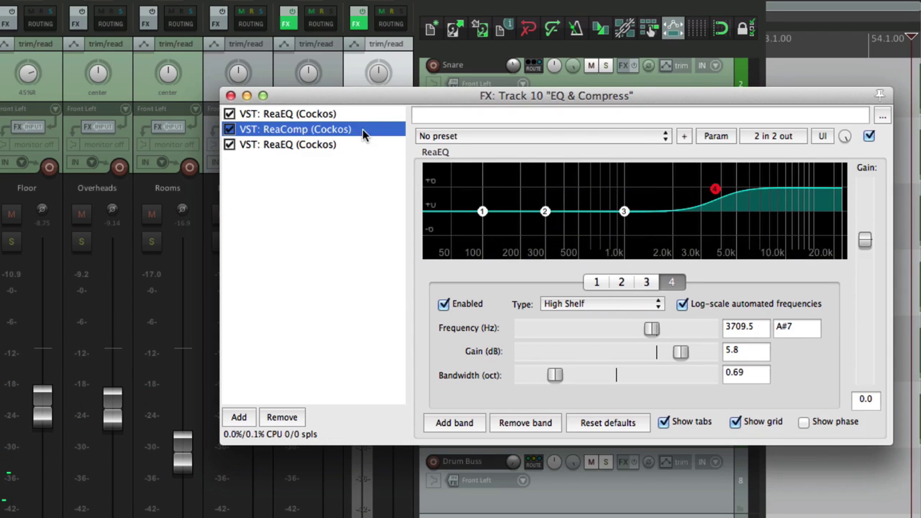
mouse_move(429, 323)
mouse_down()
mouse_move(432, 331)
mouse_move(433, 283)
mouse_move(432, 325)
mouse_up()
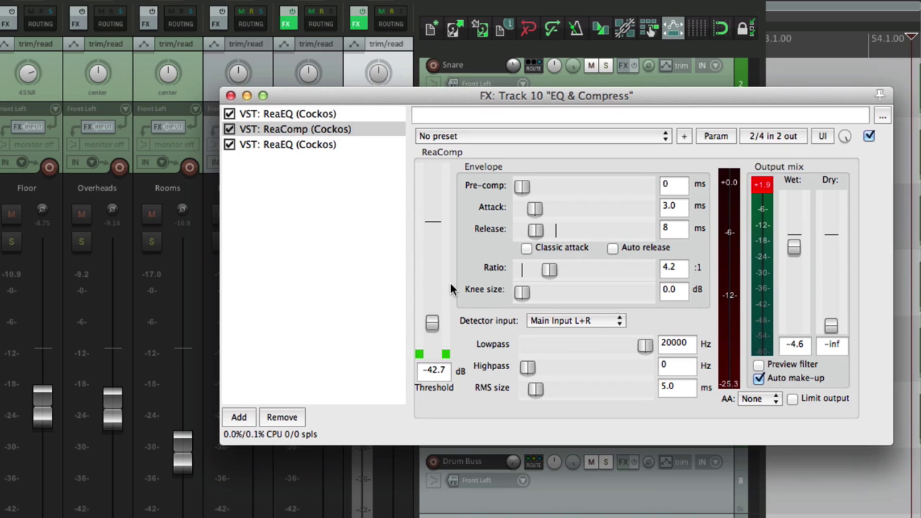
click(229, 95)
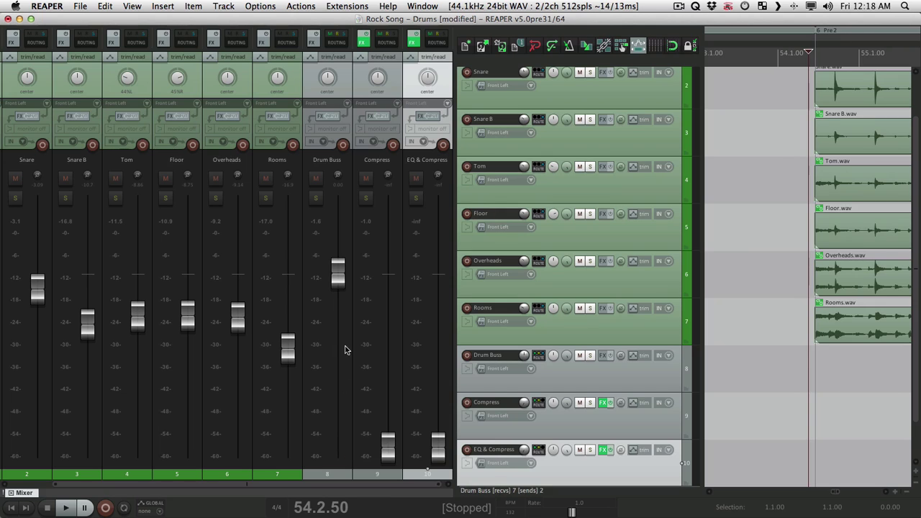
- Lower the Drum Buss slightly and bring Compress up from silence to about -2.9 dB
drag(341, 282, 348, 290)
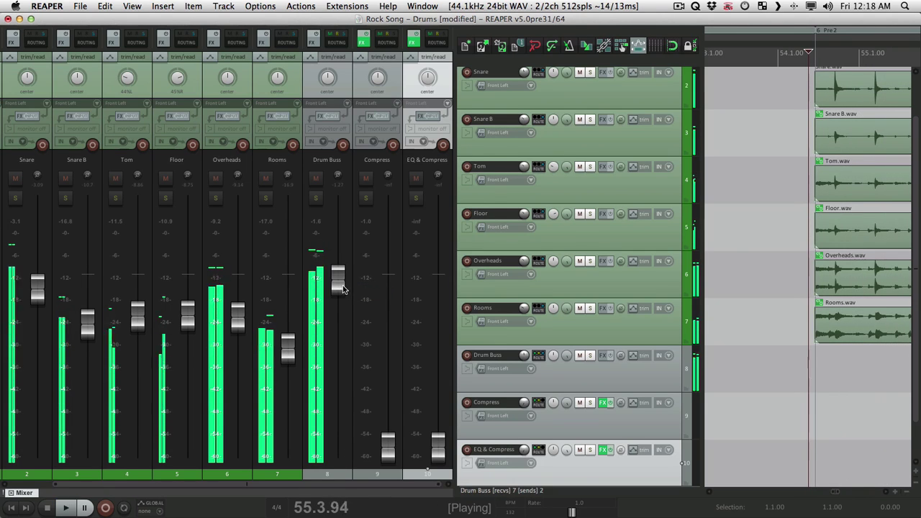
key(space)
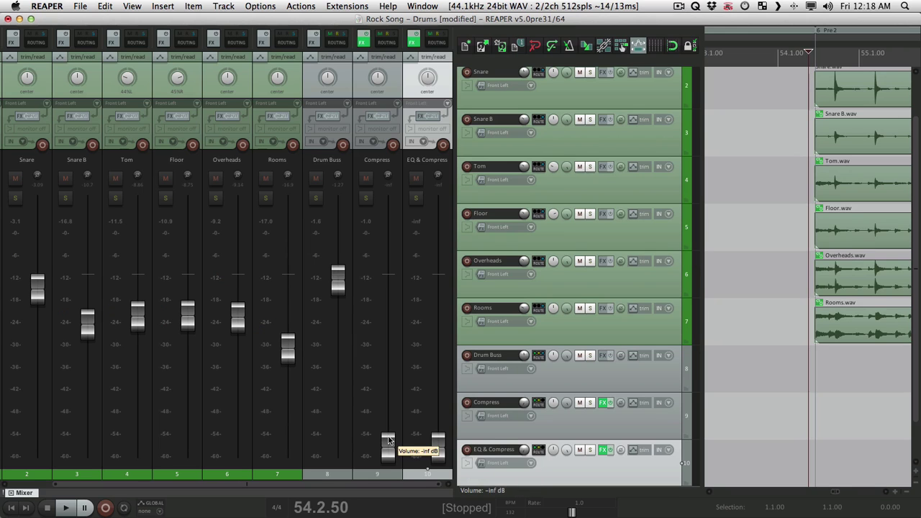
key(space)
drag(387, 446, 389, 295)
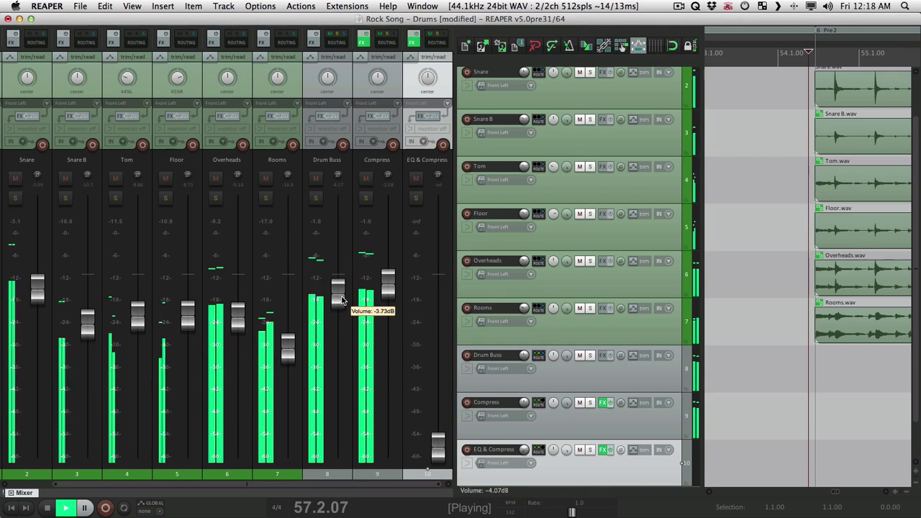
key(space)
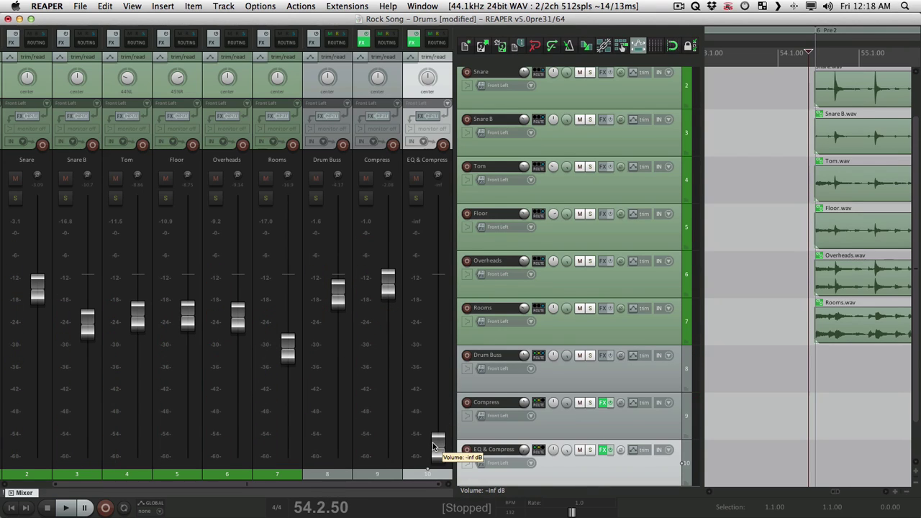
- Bring EQ & Compress up to about -8.3 dB and fine-tune the Compress level
drag(437, 450, 432, 319)
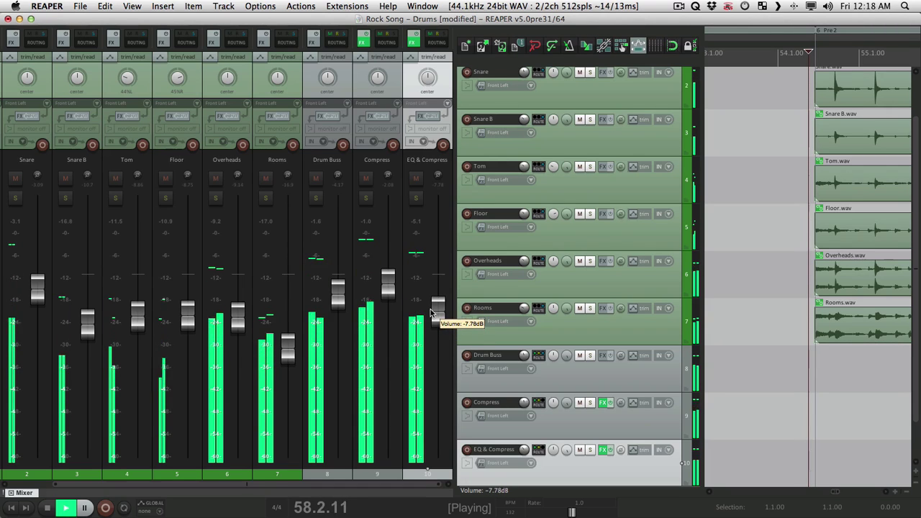
drag(387, 277, 344, 310)
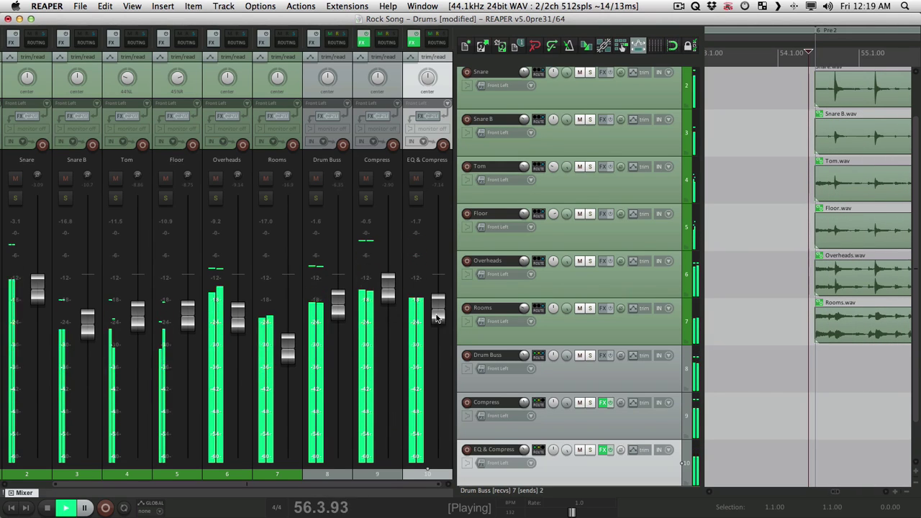
mouse_move(438, 316)
mouse_down()
mouse_move(435, 421)
mouse_move(428, 323)
mouse_up()
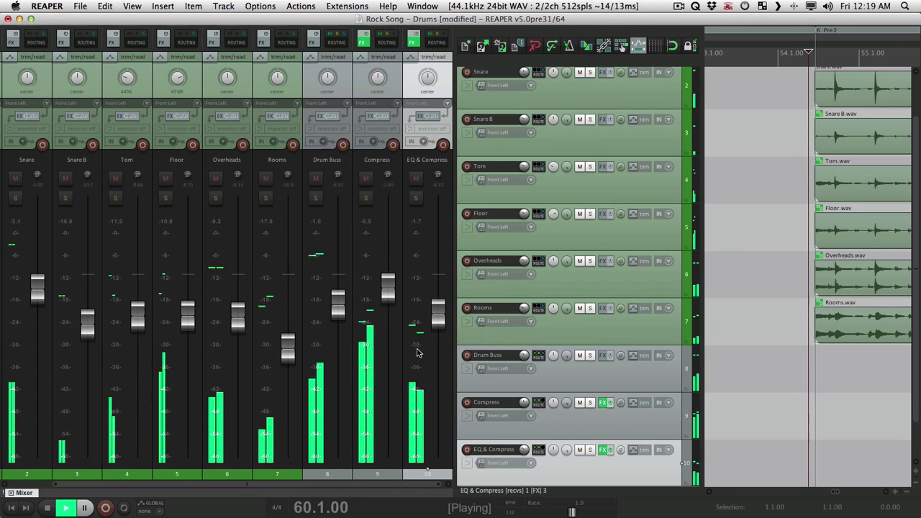
key(space)
- Mute the EQ & Compress and Compress buses and lower the Drum Buss fader slightly
click(420, 178)
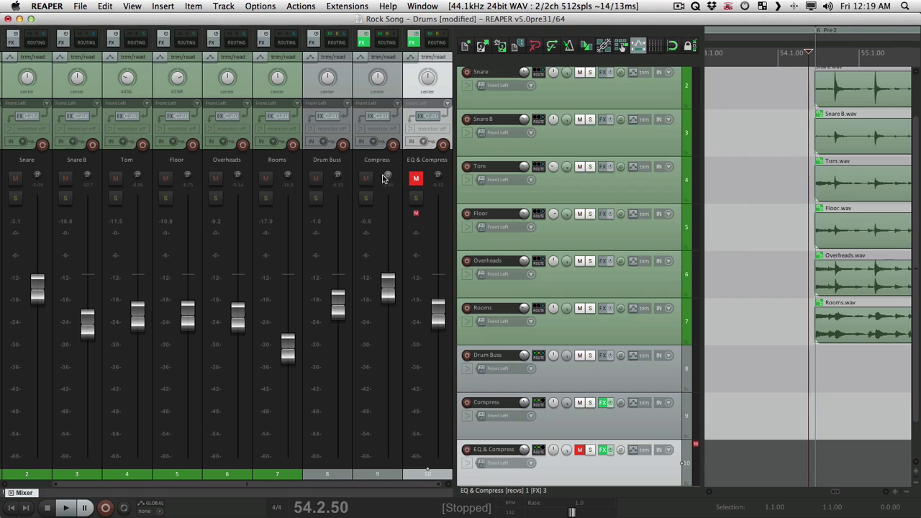
click(366, 179)
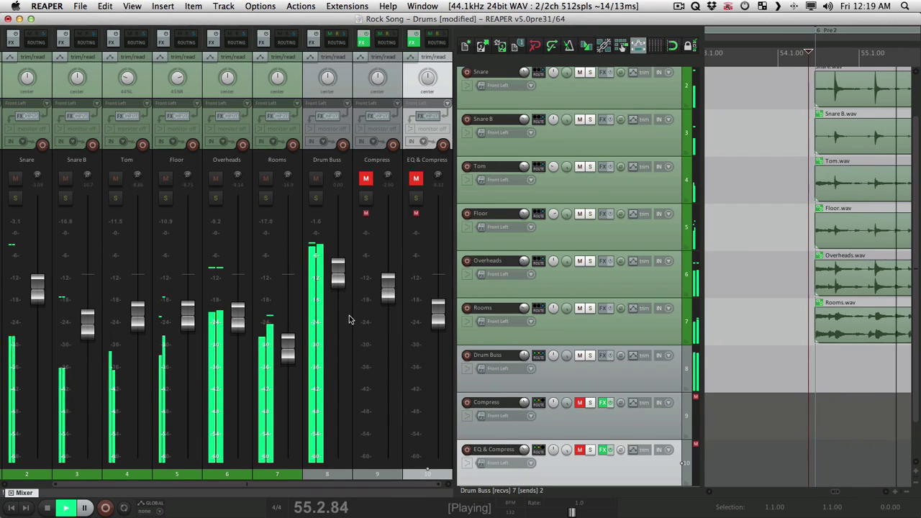
key(space)
drag(337, 283, 336, 303)
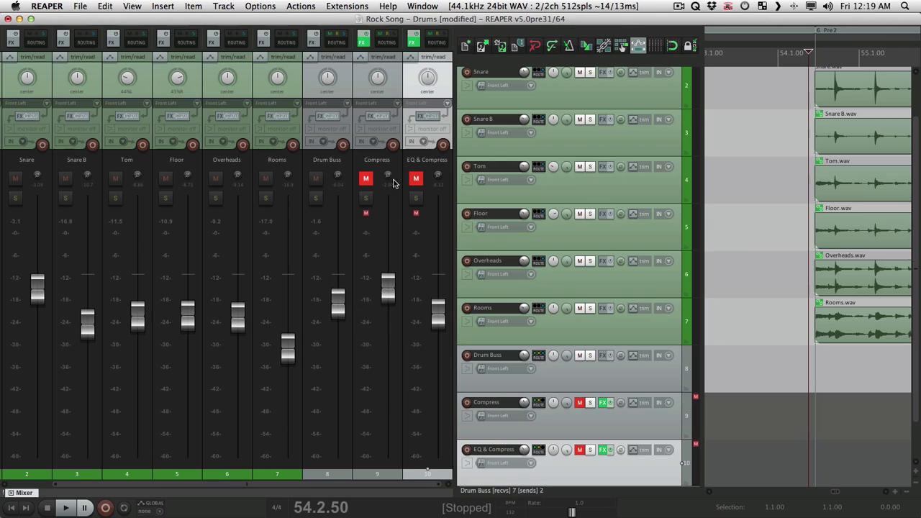
- Unmute both parallel buses and lower EQ & Compress to about -11 dB while hearing the blend
click(366, 179)
click(416, 178)
key(space)
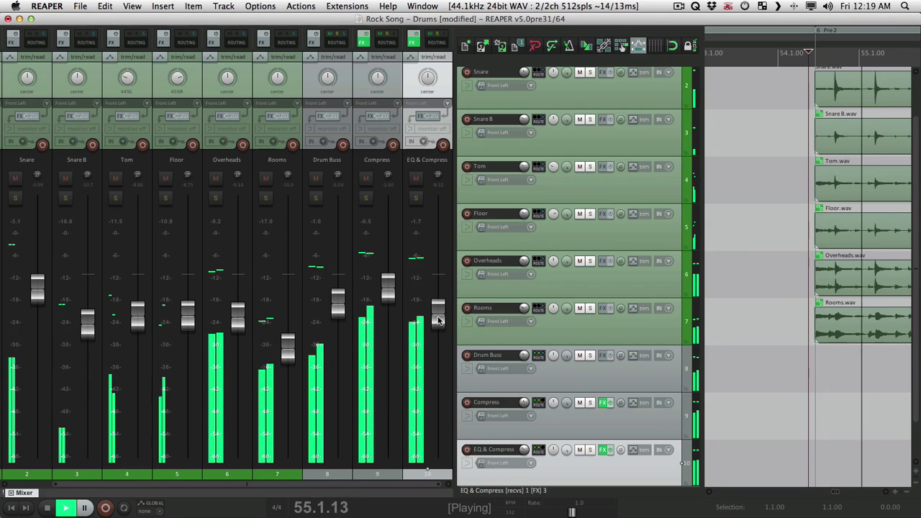
mouse_move(439, 320)
mouse_down()
mouse_move(432, 409)
mouse_move(430, 317)
mouse_move(430, 330)
mouse_up()
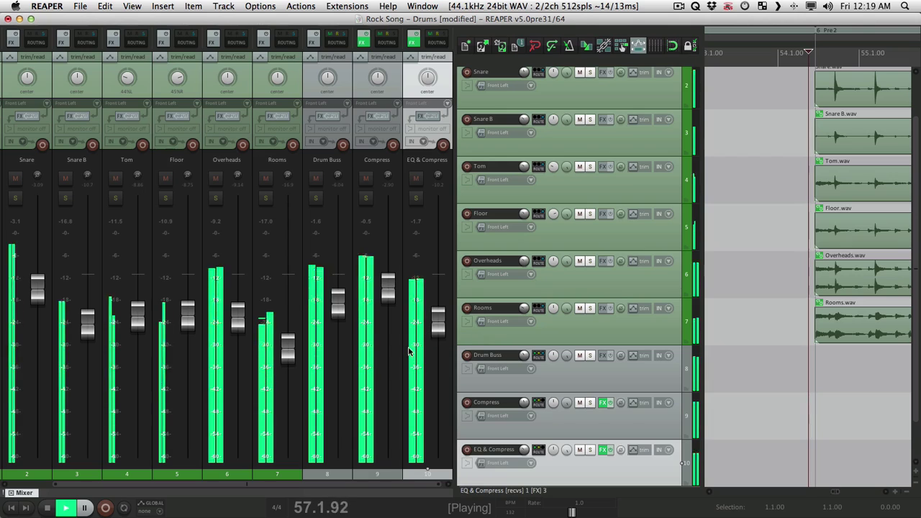
key(space)
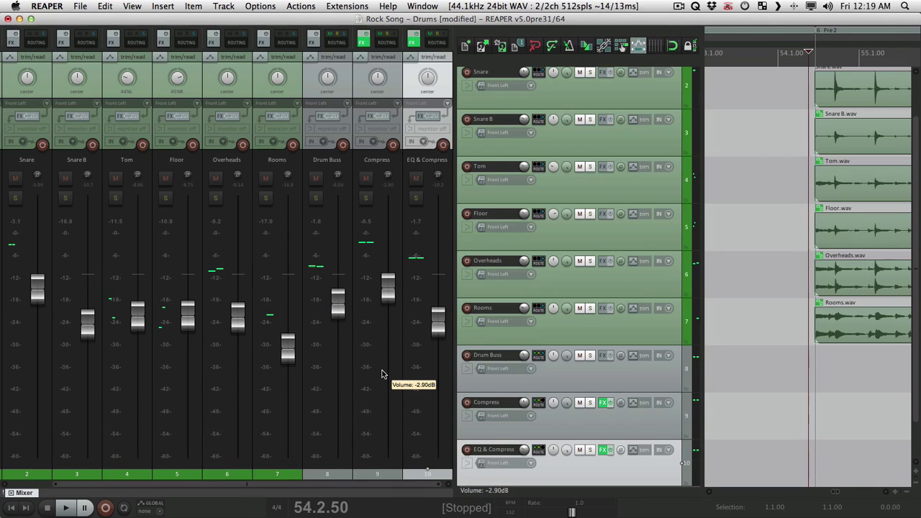